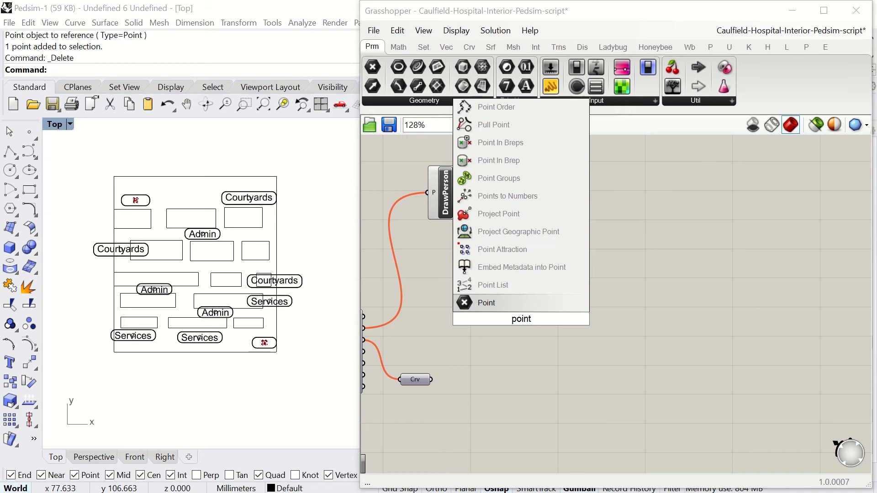
Step: Add a Point parameter to the empty canvas area beside the Crv parameter
click(513, 301)
double_click(523, 319)
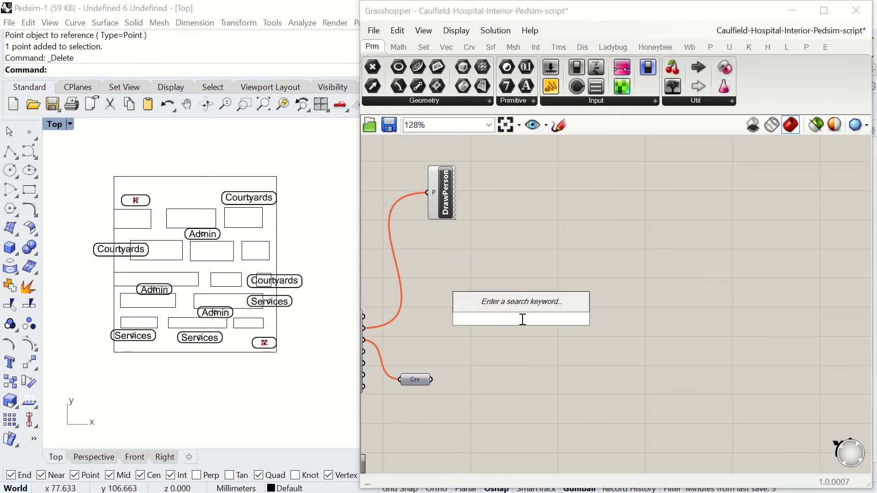
text(p)
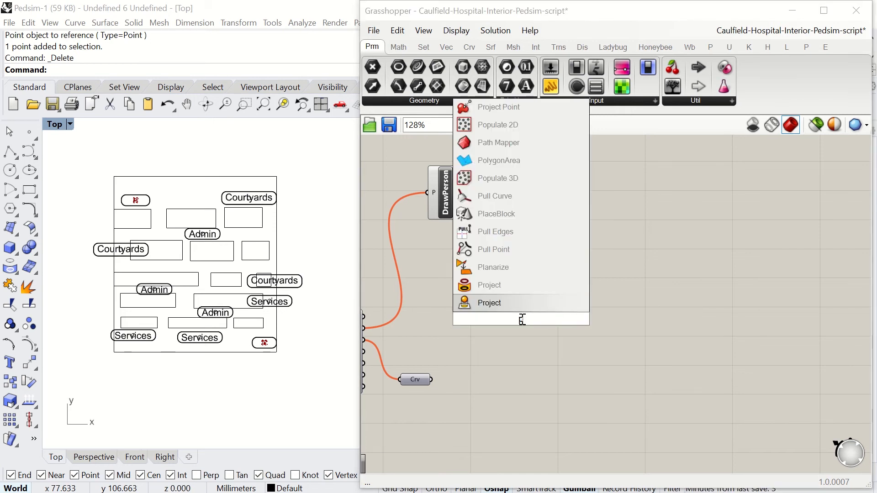
text(oint)
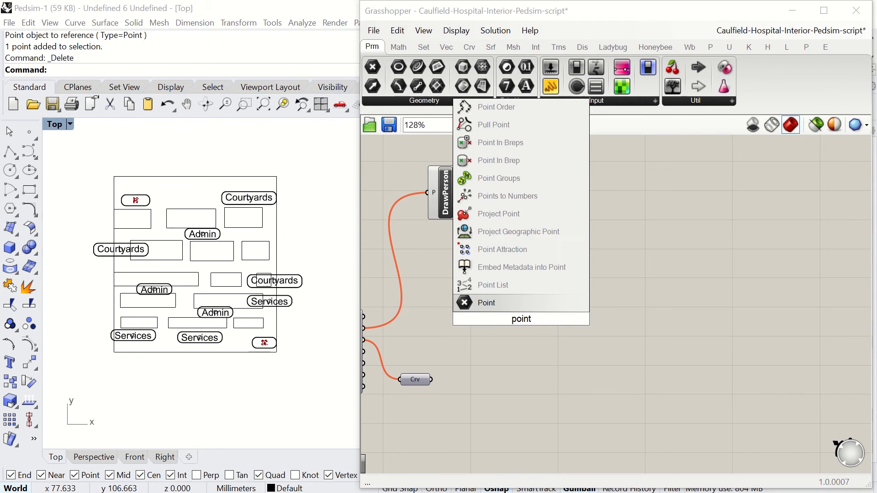
click(512, 301)
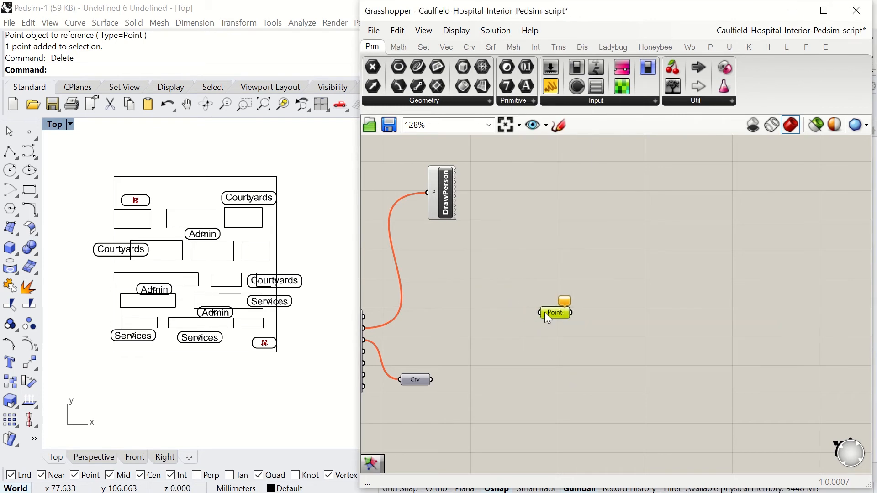
Step: Place a point object in Rhino's Top view at the lower-left corner of the floor plan's outer boundary
click(308, 369)
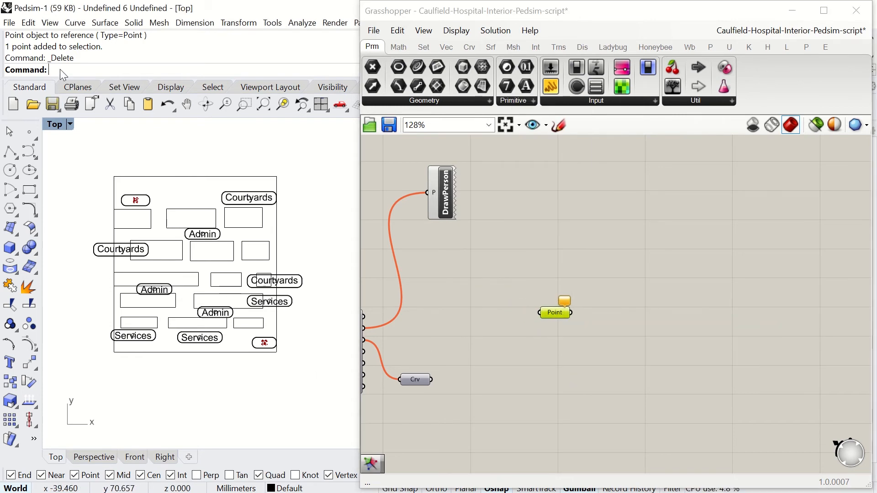
text(Point)
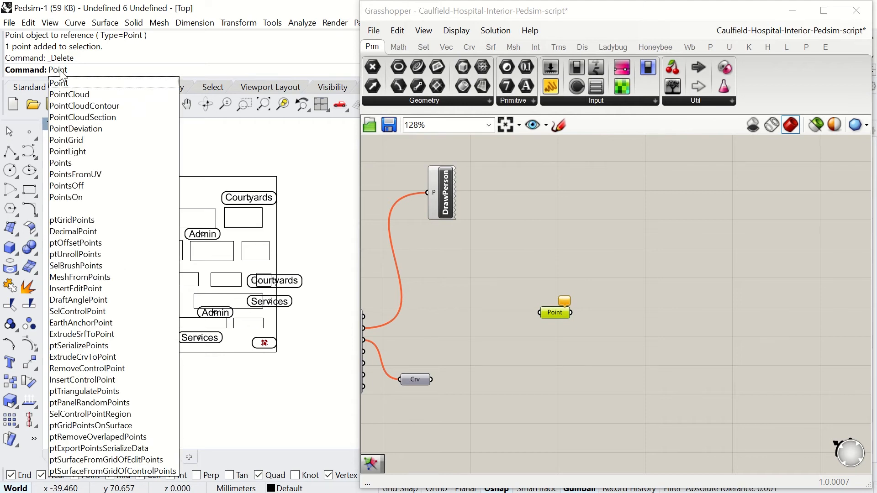
click(92, 83)
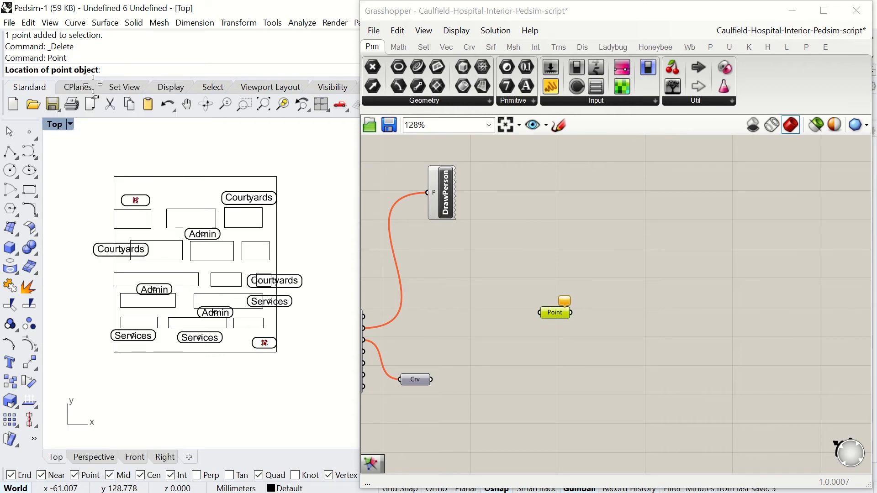
click(115, 352)
Step: Reference the floor plan's lower-left corner point in the Grasshopper Point parameter as a single point
right_click(556, 313)
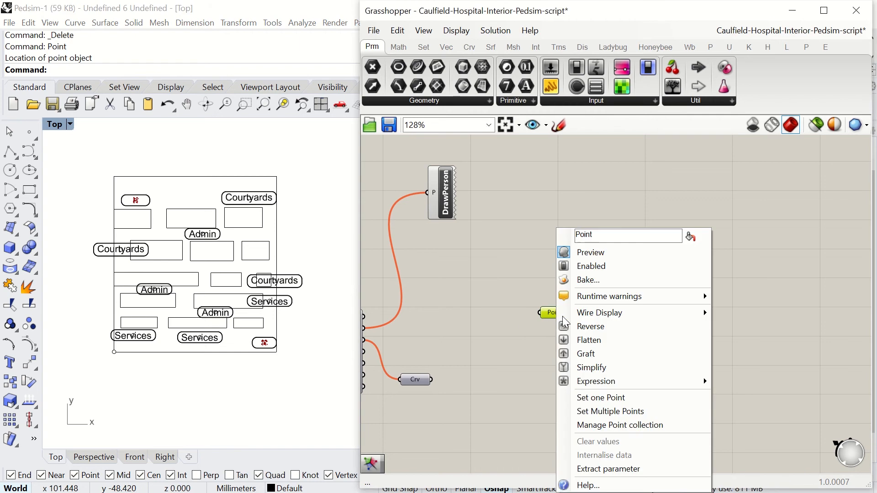
click(619, 398)
click(114, 352)
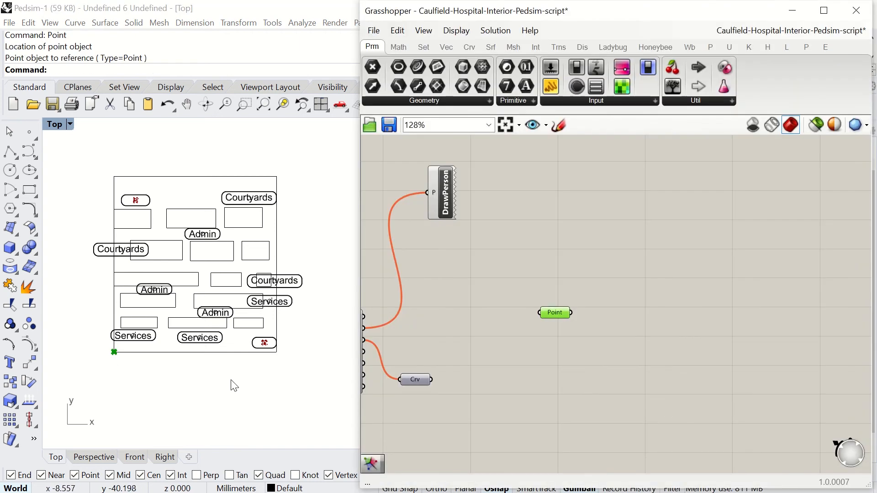
Step: Add a second Point parameter above and to the right of the first one
right_drag(611, 296, 536, 297)
double_click(545, 275)
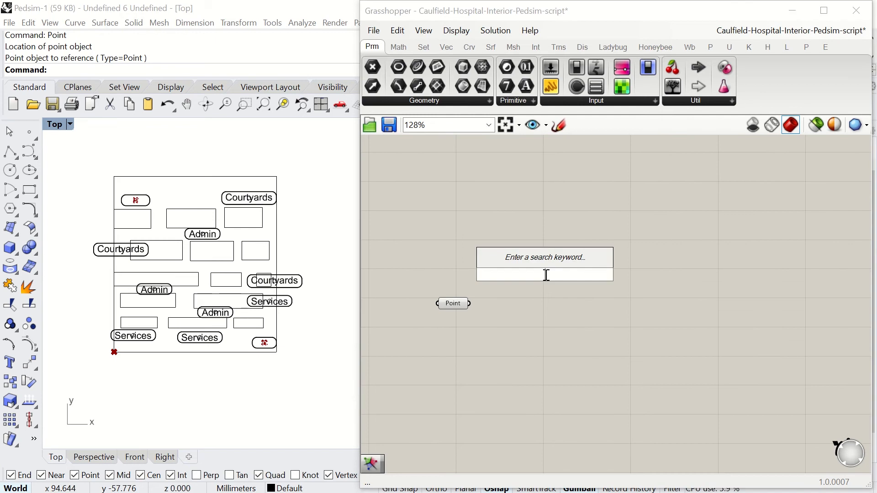
text(point)
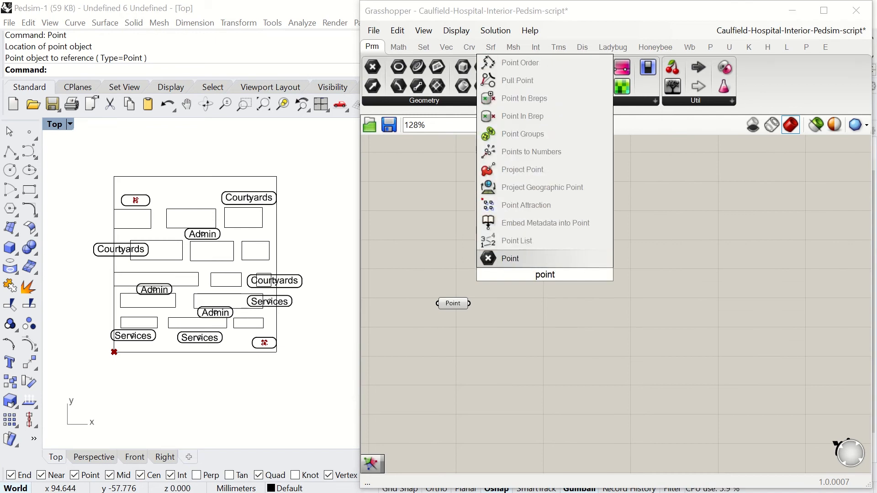
click(536, 264)
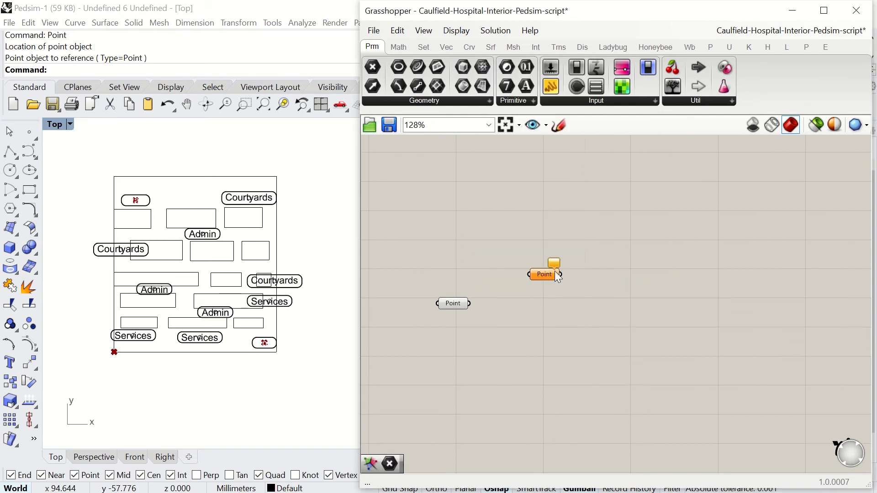
Step: Add a Square grid component and wire the first Point through the second into its Plane input
double_click(640, 246)
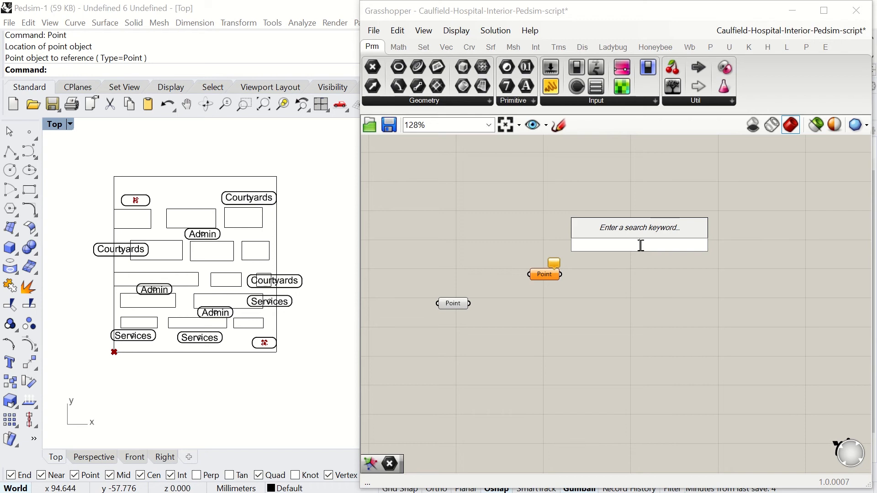
text(sqau)
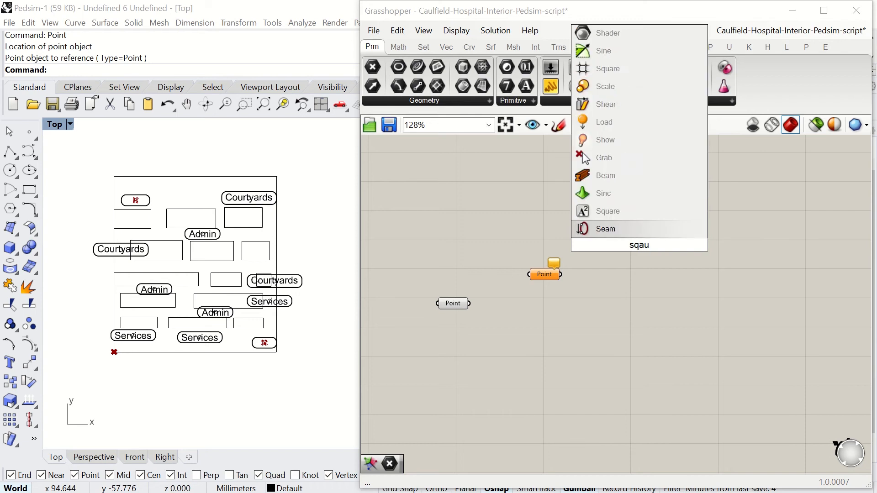
text(re)
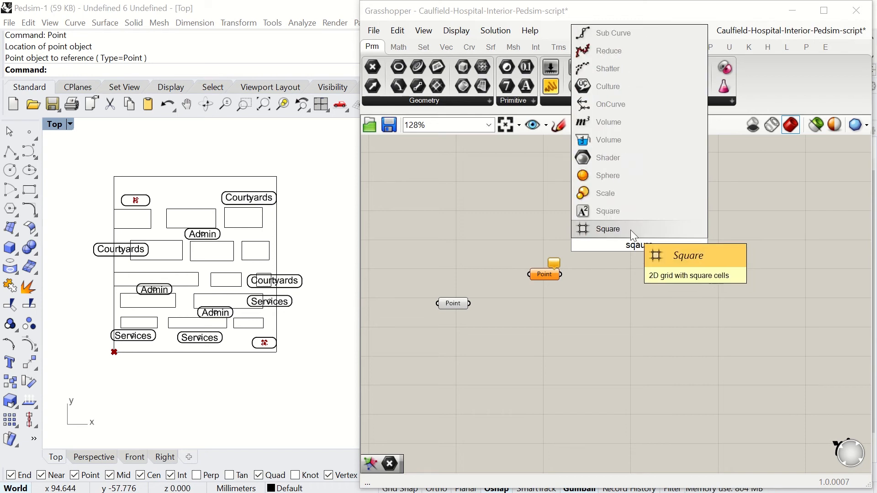
click(631, 229)
drag(636, 235, 641, 235)
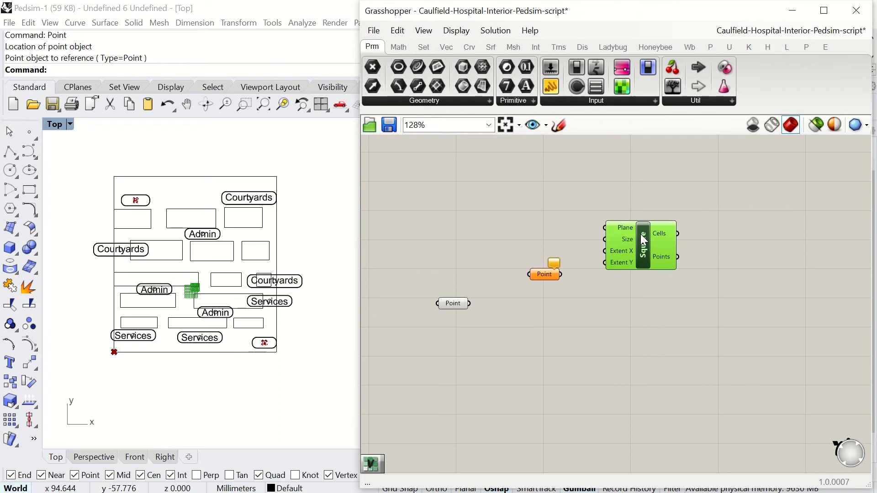
drag(470, 303, 574, 265)
drag(596, 236, 652, 322)
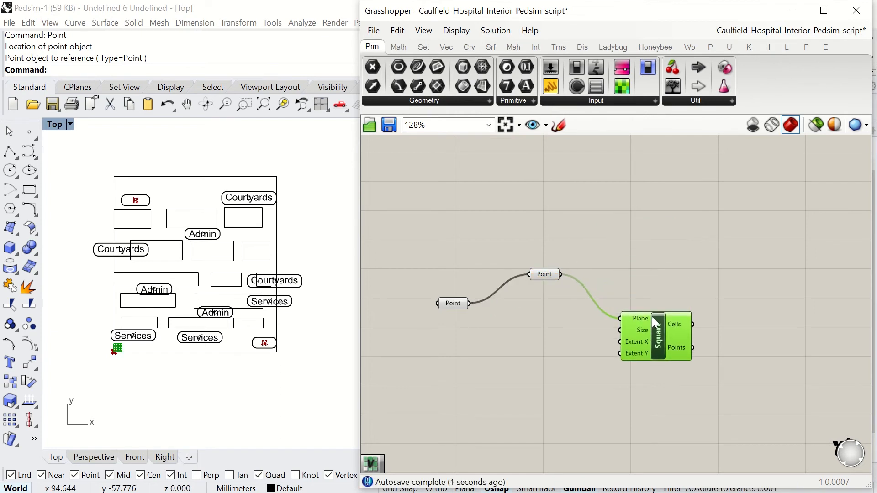
Step: Add a Number Slider below the first Point parameter, beside the Square component's inputs
double_click(516, 339)
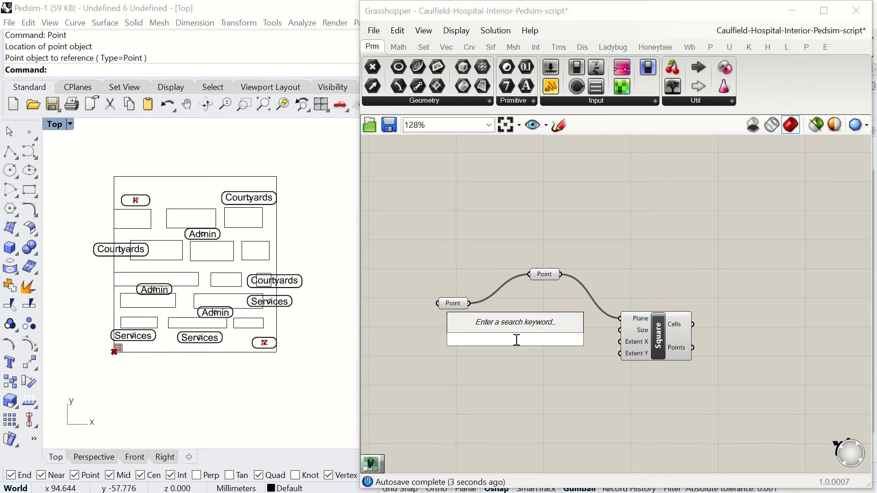
text(numb)
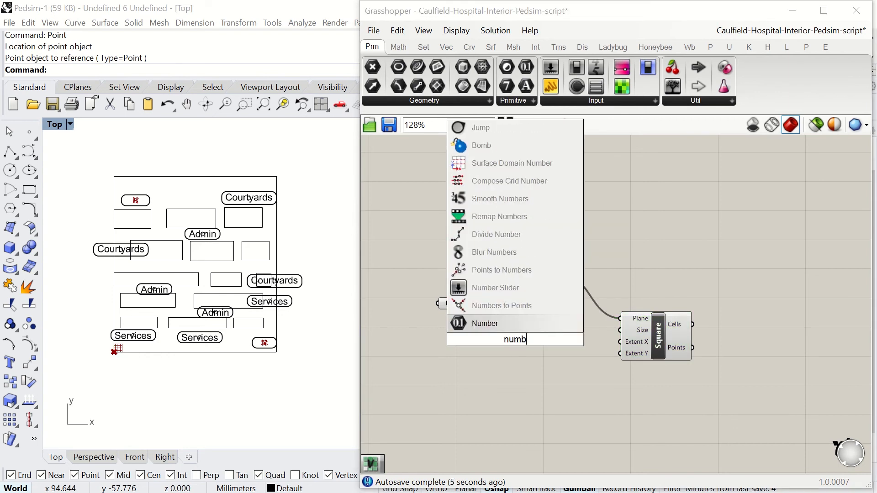
click(513, 292)
drag(503, 339, 487, 345)
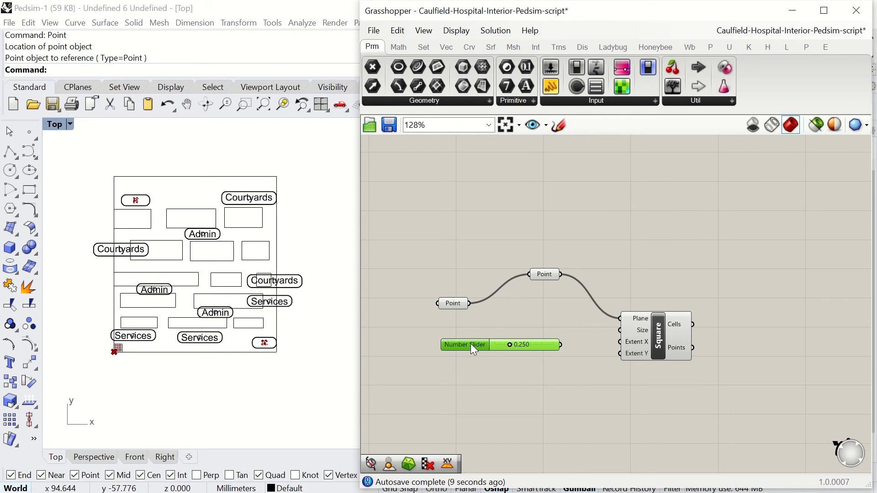
Step: Configure the number slider for integer values with a maximum of 100
double_click(471, 344)
click(486, 301)
double_click(475, 377)
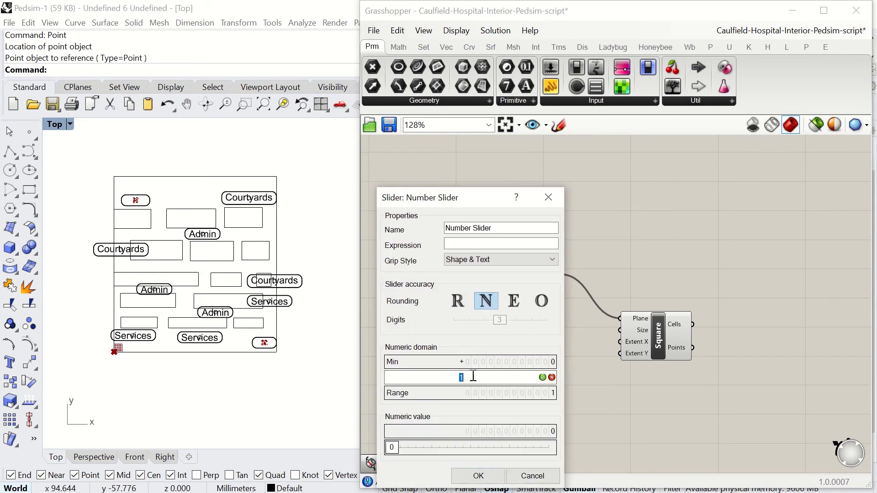
text(100)
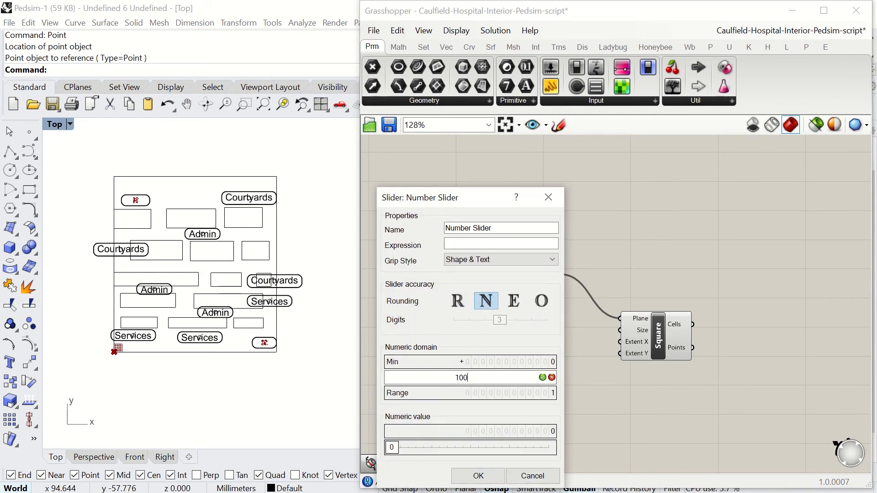
click(543, 378)
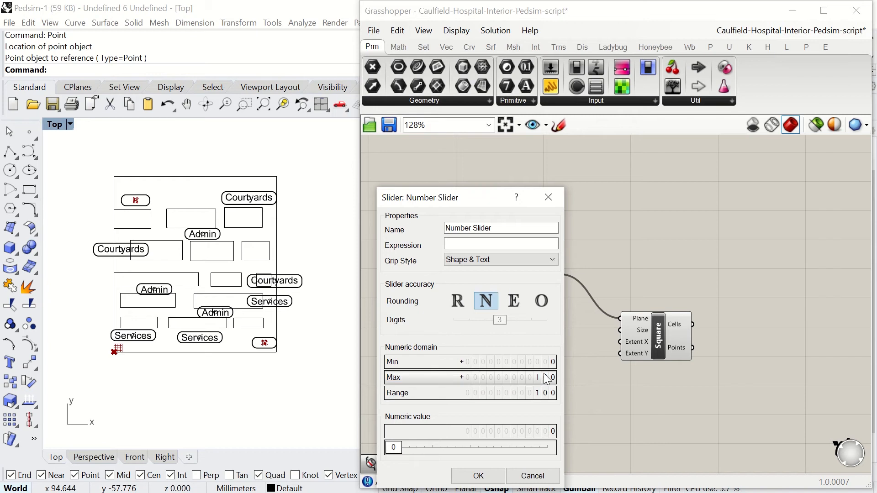
click(478, 476)
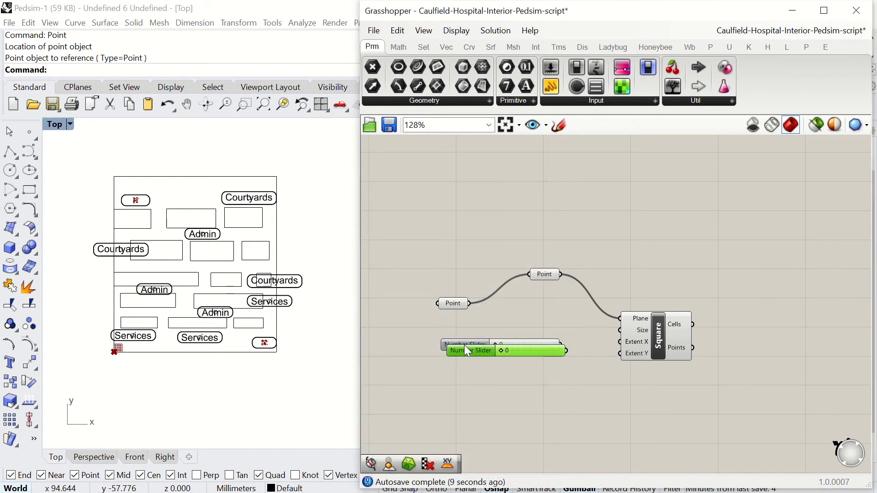
Step: Make two copies of the slider, one below and one above, and wire the upper one, set to 2, into Square's Size input
alt+drag(464, 345, 470, 374)
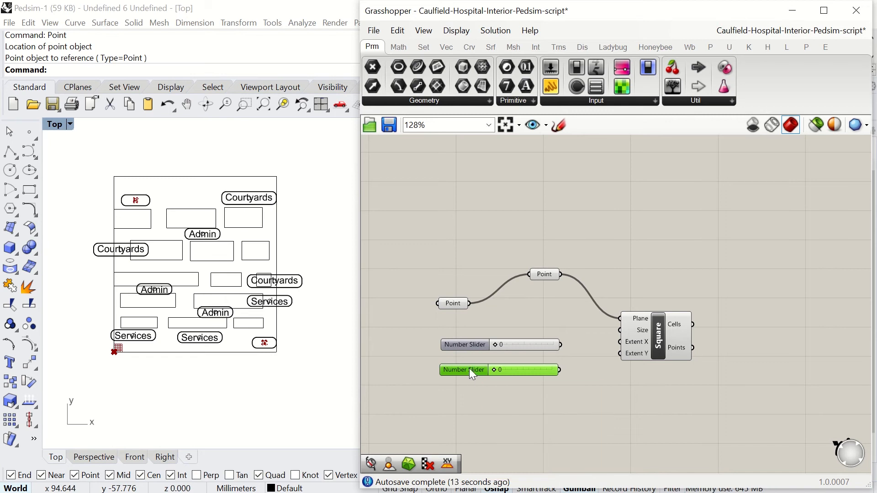
alt+drag(470, 368, 494, 322)
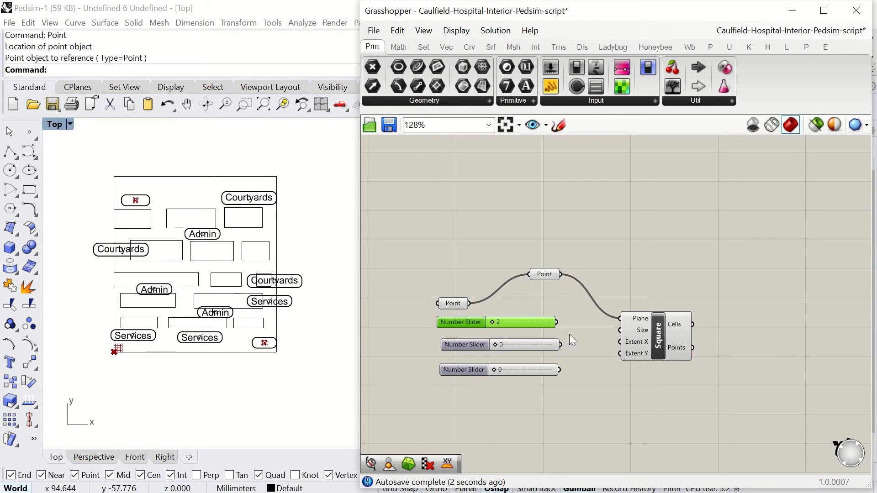
drag(557, 323, 621, 330)
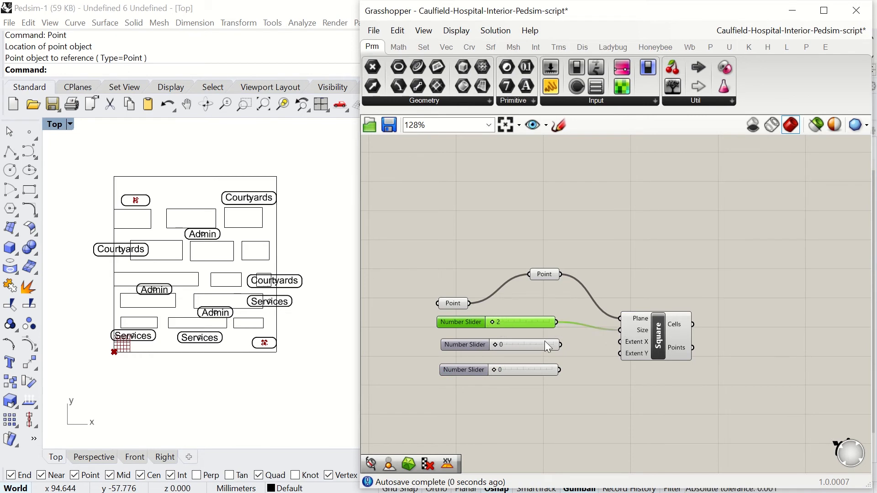
Step: Set the middle slider to 60 and connect it to the Square component's Extent X input
double_click(525, 344)
text(60)
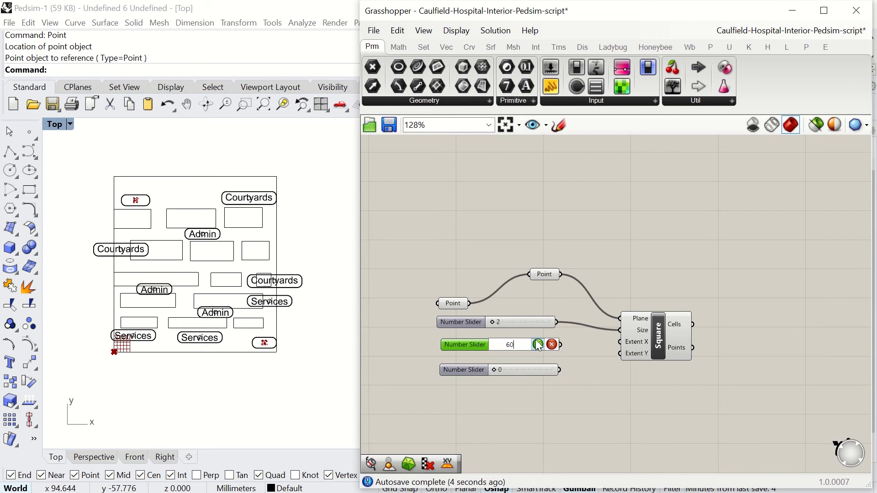
click(538, 345)
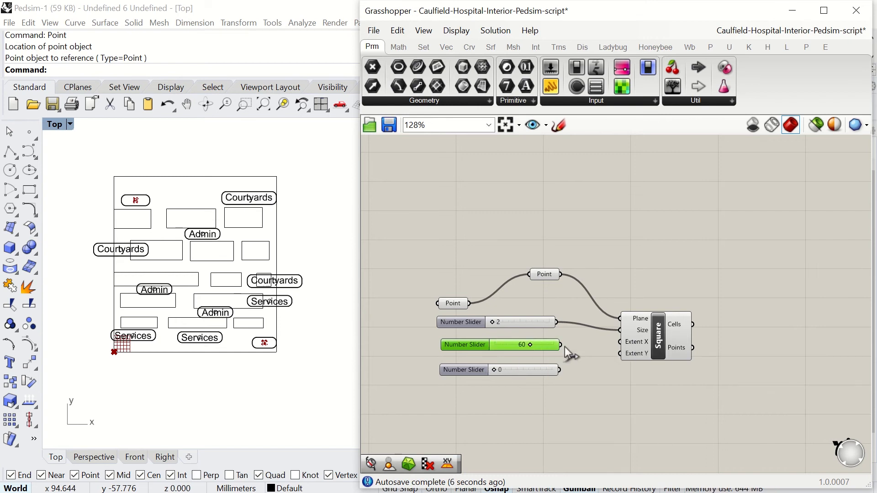
drag(621, 344, 622, 343)
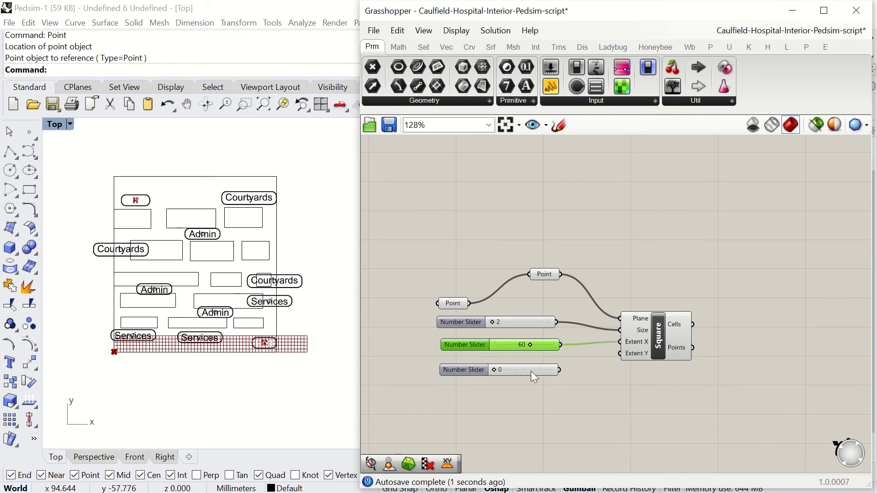
Step: Set the Extent X slider to 50
double_click(534, 347)
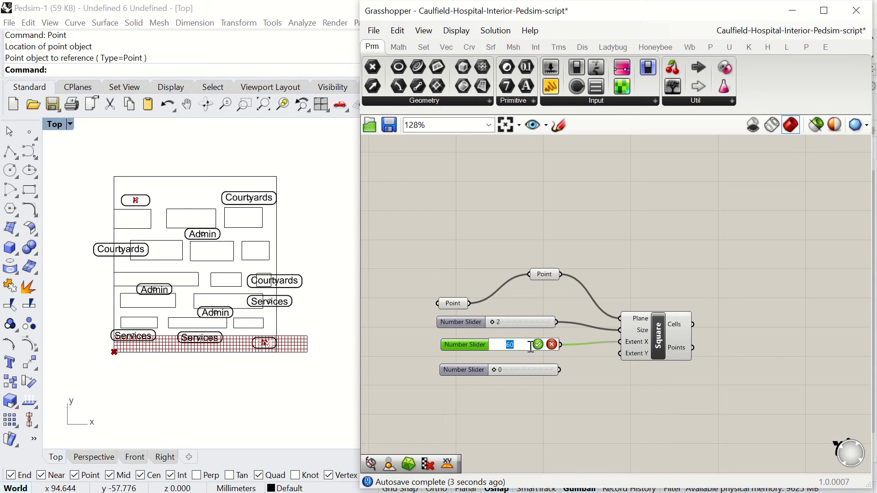
click(510, 345)
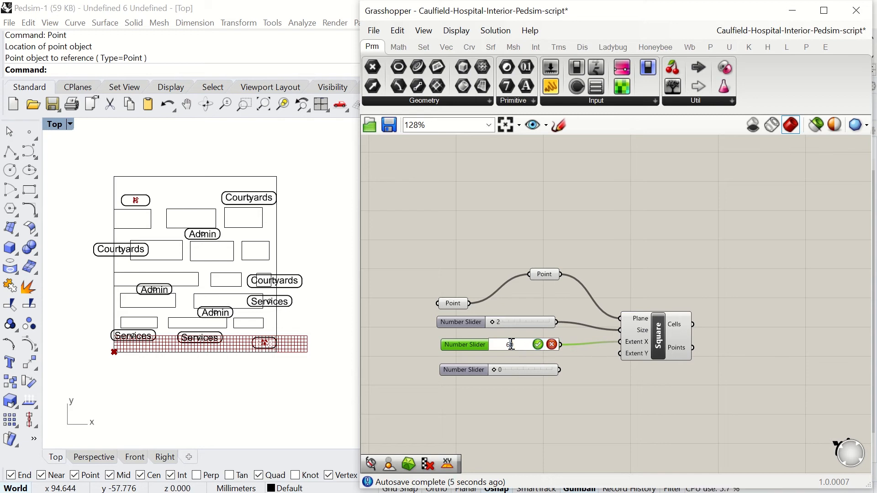
key(BackSpace)
text(5)
click(537, 344)
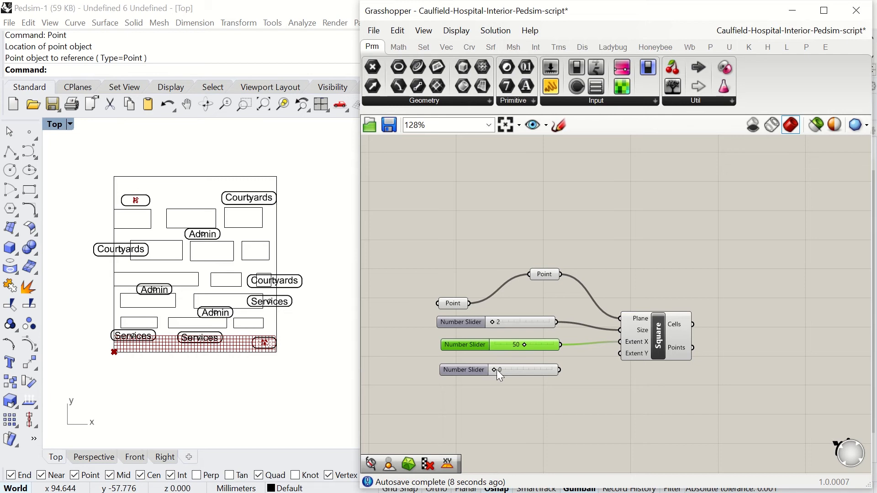
Step: Set the lowest number slider to 70
double_click(507, 370)
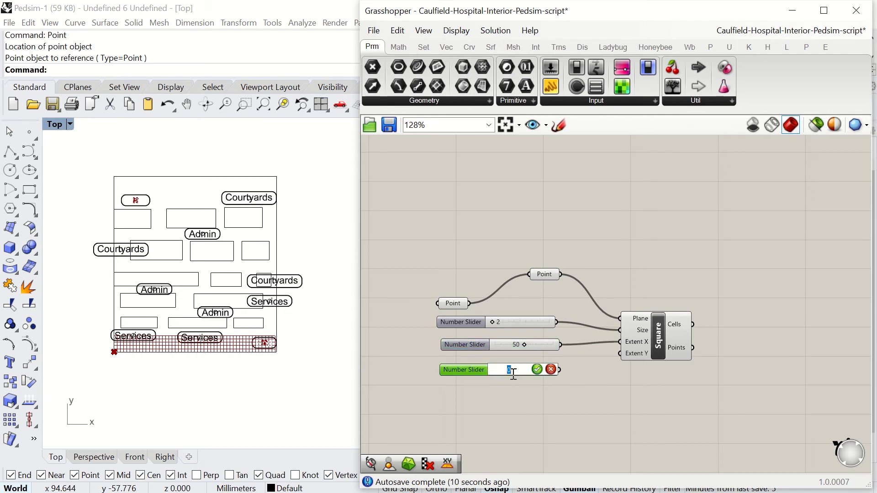
key(BackSpace)
text(70)
click(533, 370)
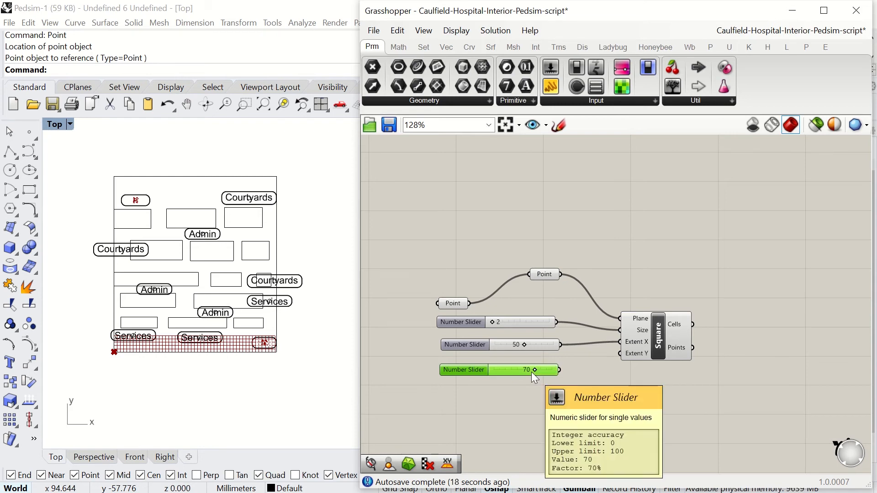
Step: Connect the lowest number slider to the Square component's Extent Y input and set it to 55
drag(561, 370, 620, 355)
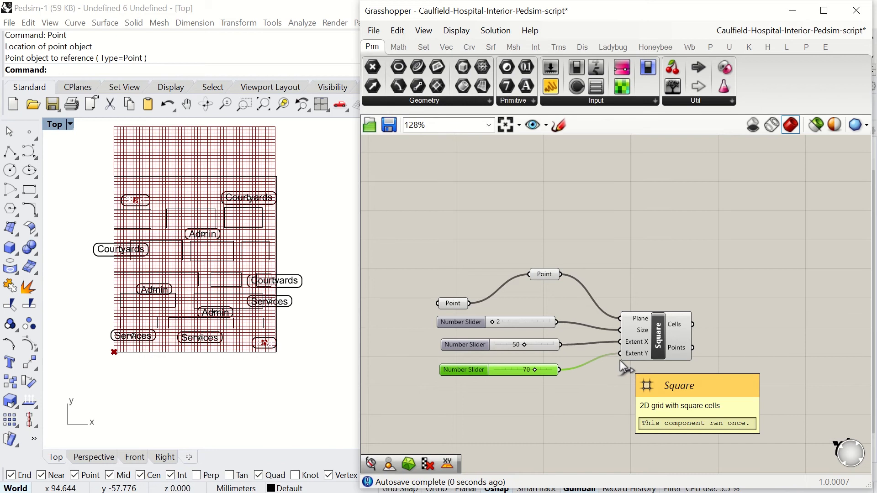
double_click(542, 372)
click(521, 369)
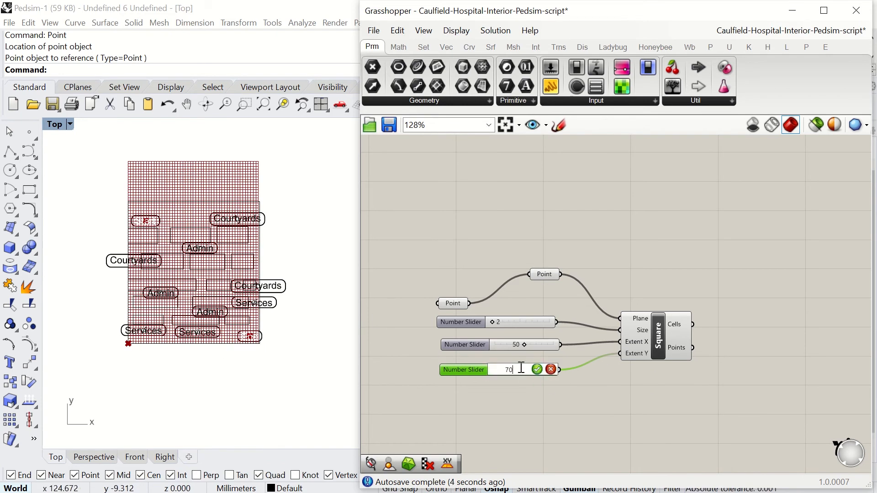
key(BackSpace)
text(6)
key(Return)
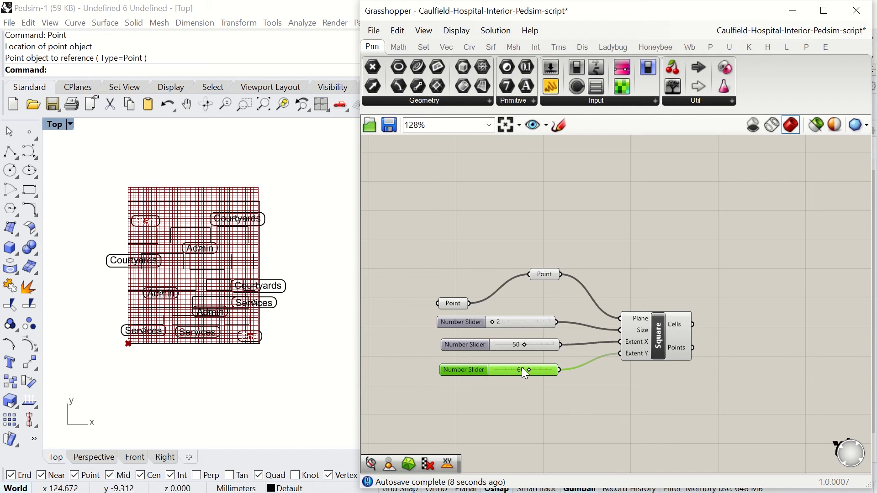
drag(528, 369, 526, 370)
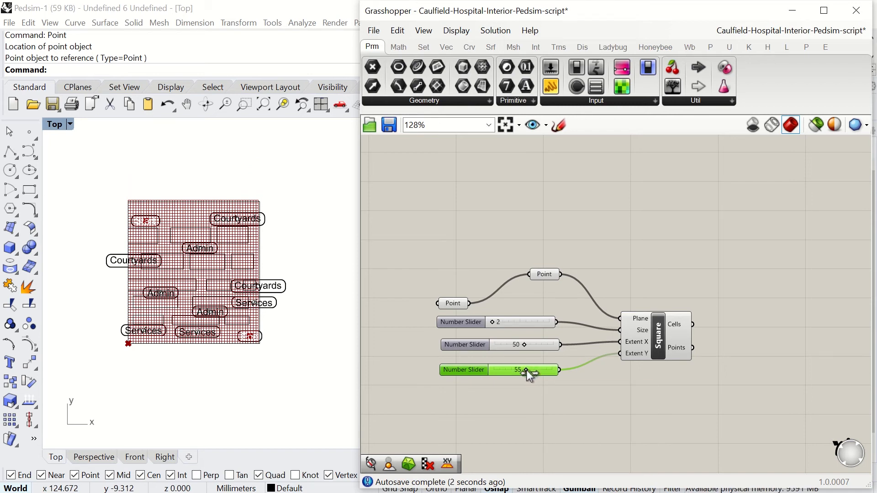
click(552, 401)
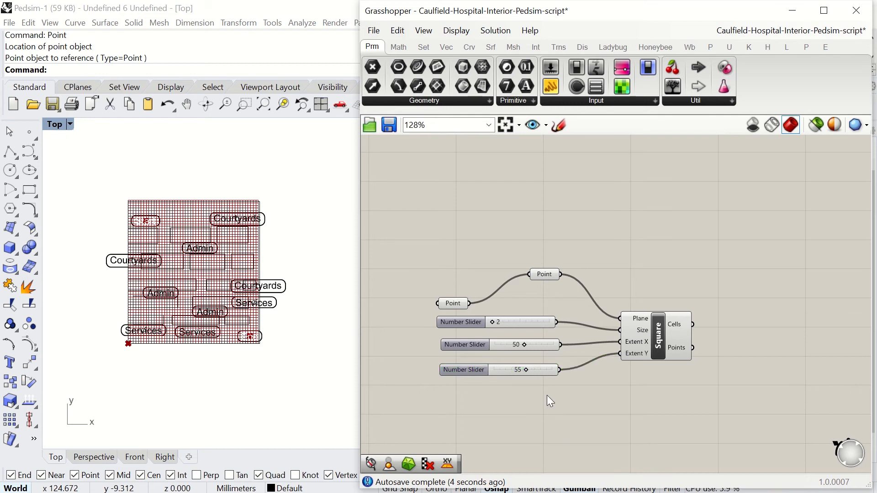
Step: Add a GridSpeedCounter component to the canvas just below the Square component
scroll(607, 237, down, 1)
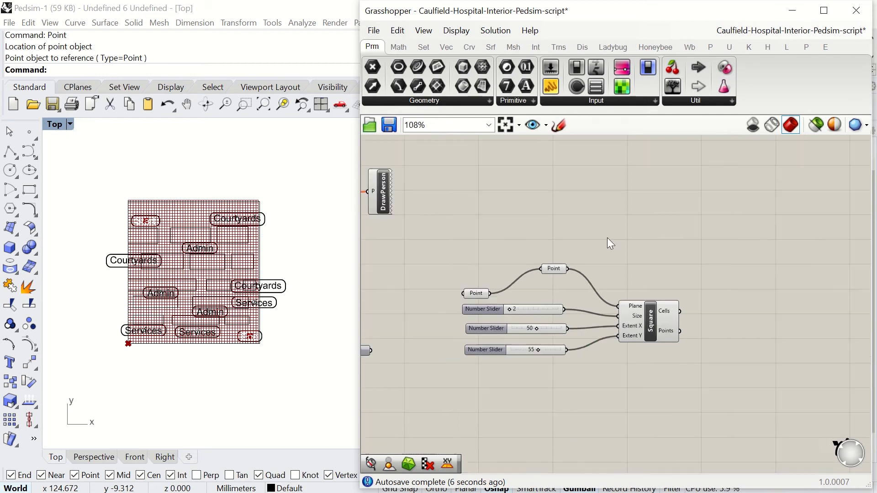
right_drag(627, 351, 618, 311)
scroll(618, 311, up, 1)
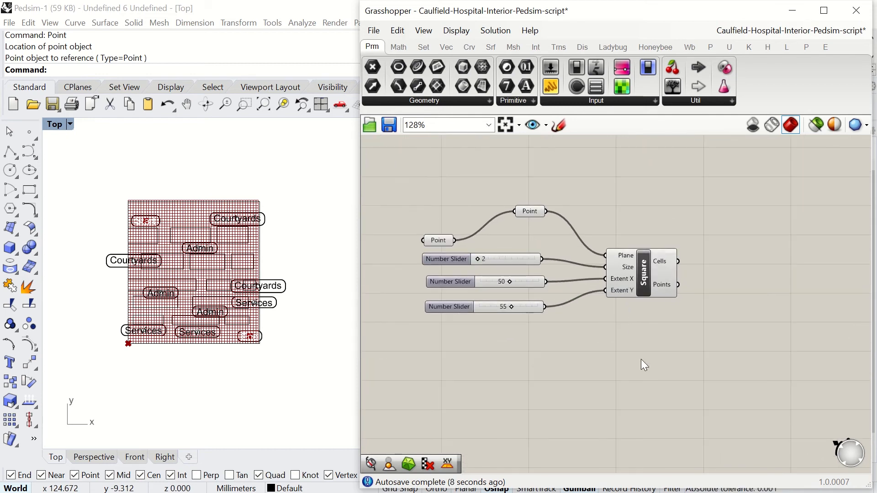
double_click(641, 360)
text(gs)
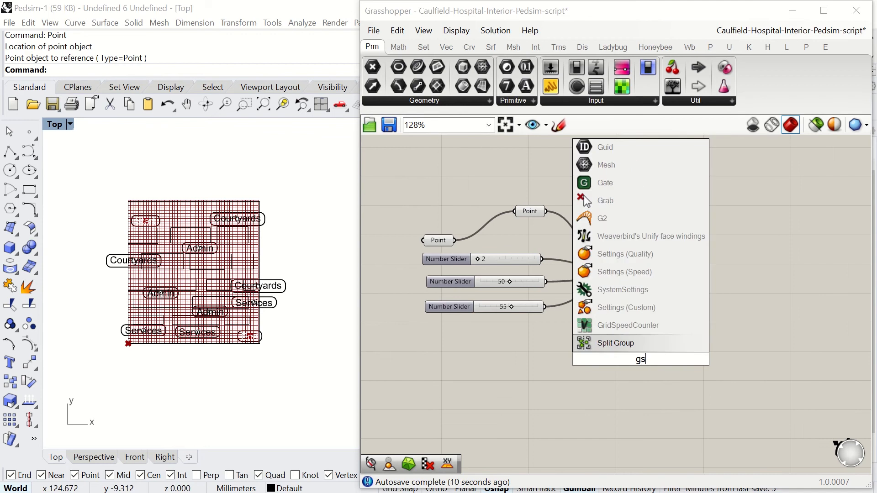
click(656, 324)
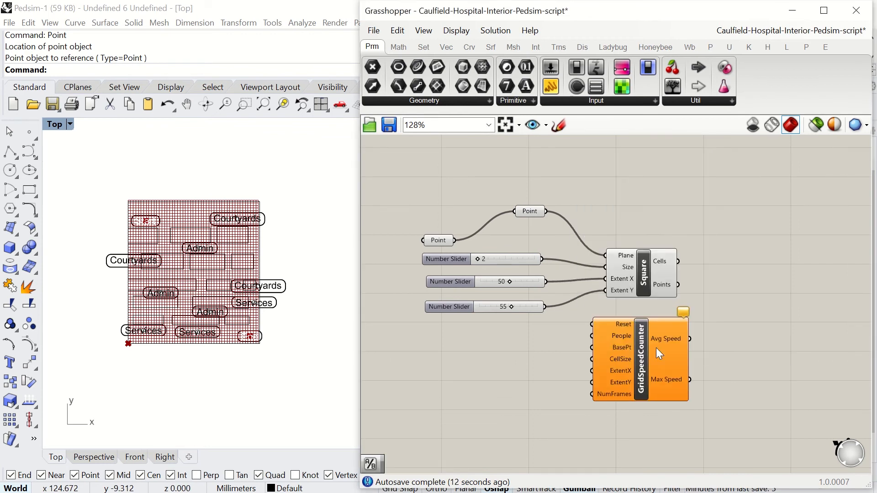
drag(657, 363, 664, 363)
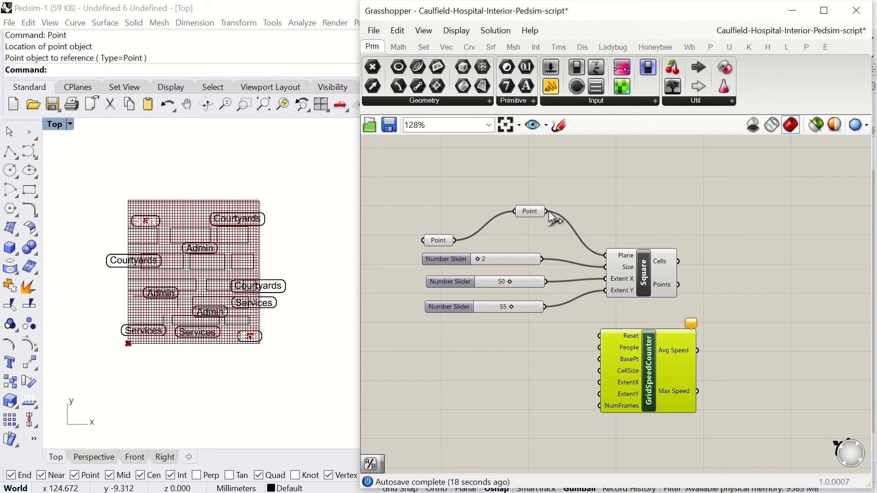
Step: Wire the grid's corner Point to GridSpeedCounter's BasePt, and the two extent sliders to its ExtentX and ExtentY inputs
drag(547, 211, 603, 359)
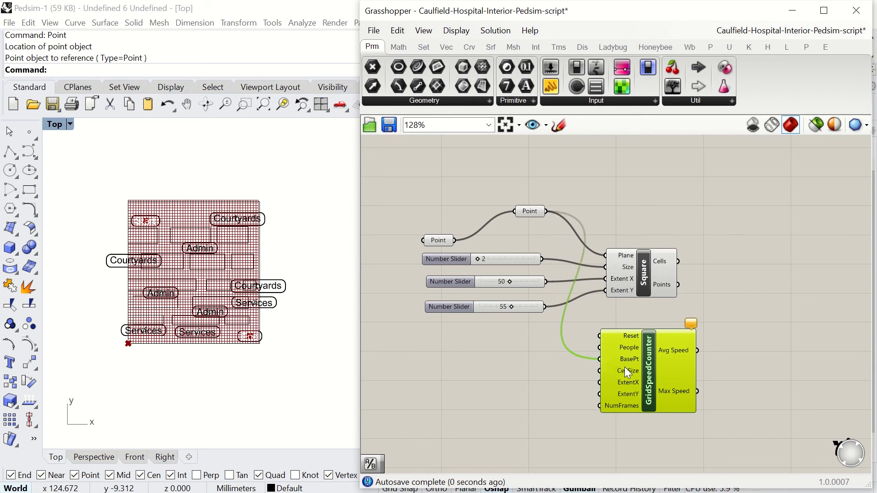
drag(654, 374, 662, 372)
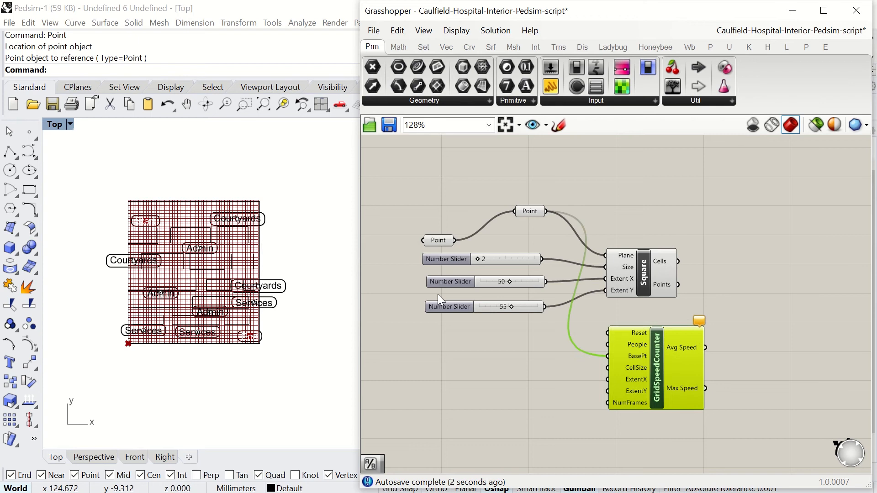
drag(450, 311, 441, 333)
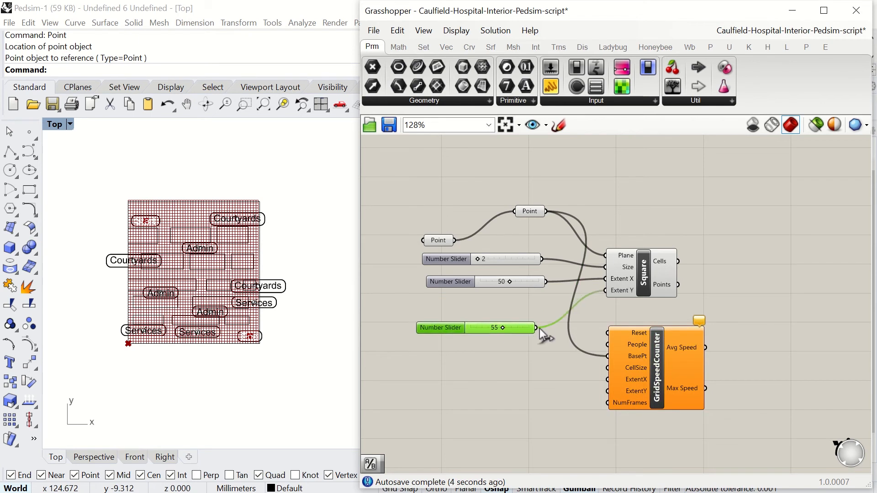
drag(537, 328, 608, 391)
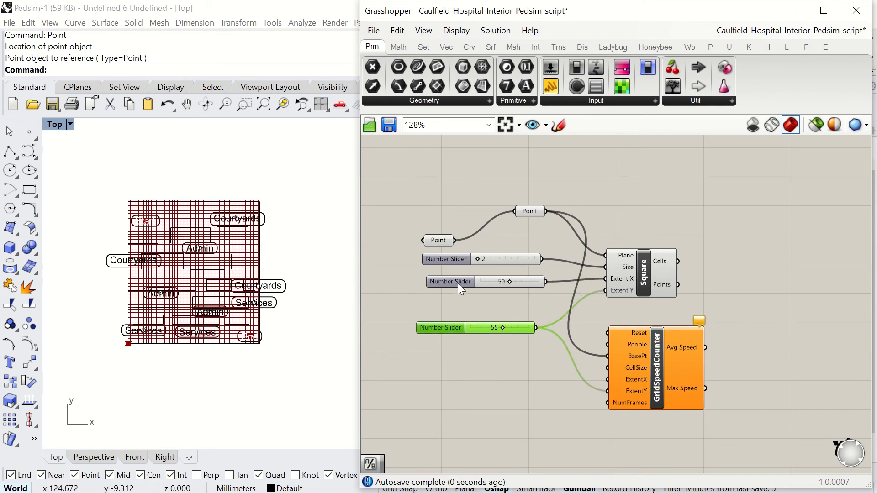
drag(458, 283, 447, 302)
drag(537, 300, 654, 355)
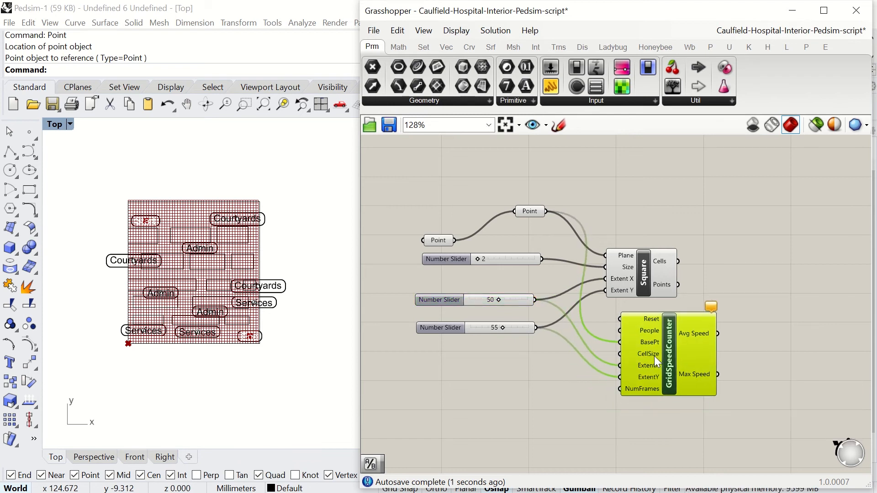
Step: Wire the grid size slider into GridSpeedCounter's CellSize input and line up the Square component above it
click(552, 263)
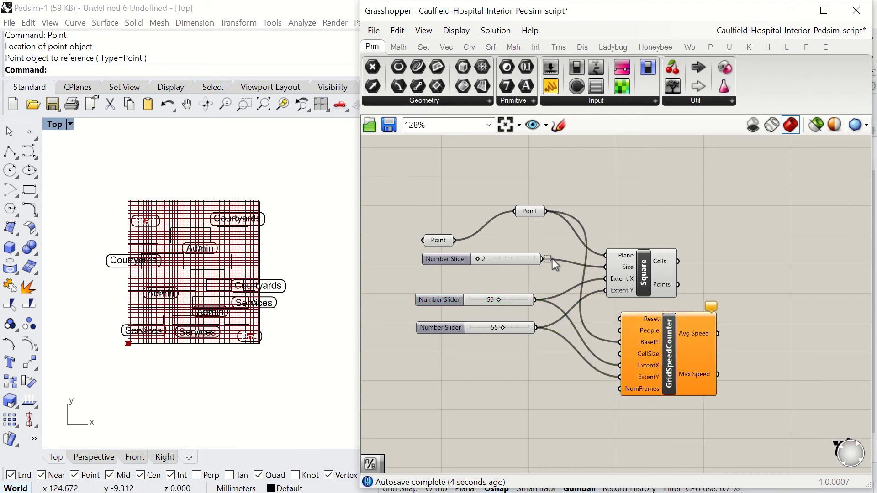
drag(543, 259, 620, 354)
drag(639, 273, 652, 273)
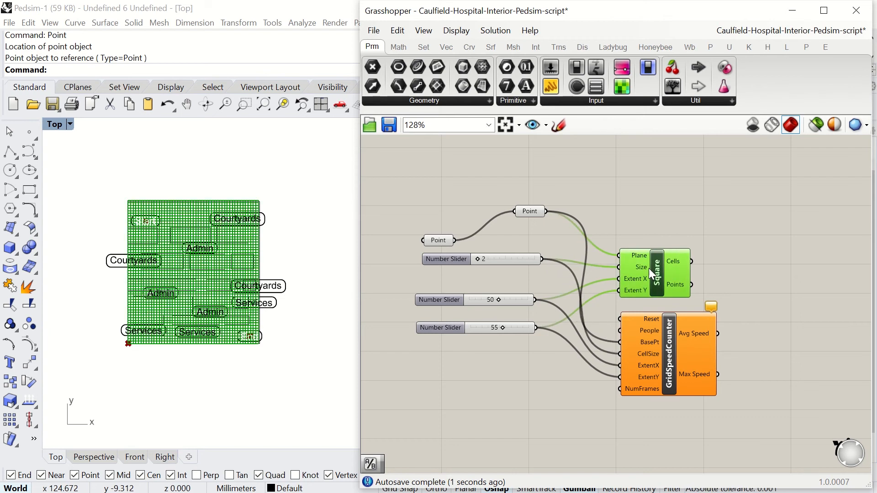
click(641, 157)
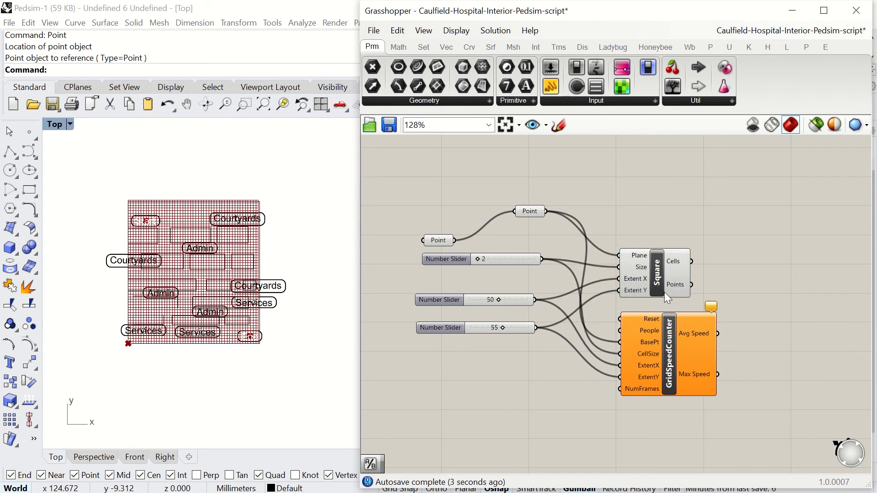
Step: Add a Gate Or component above the grid components and connect its Result to GridSpeedCounter's Reset input
scroll(664, 292, down, 1)
scroll(665, 228, down, 1)
mouse_move(689, 222)
right_down()
mouse_move(712, 237)
mouse_move(698, 235)
right_up()
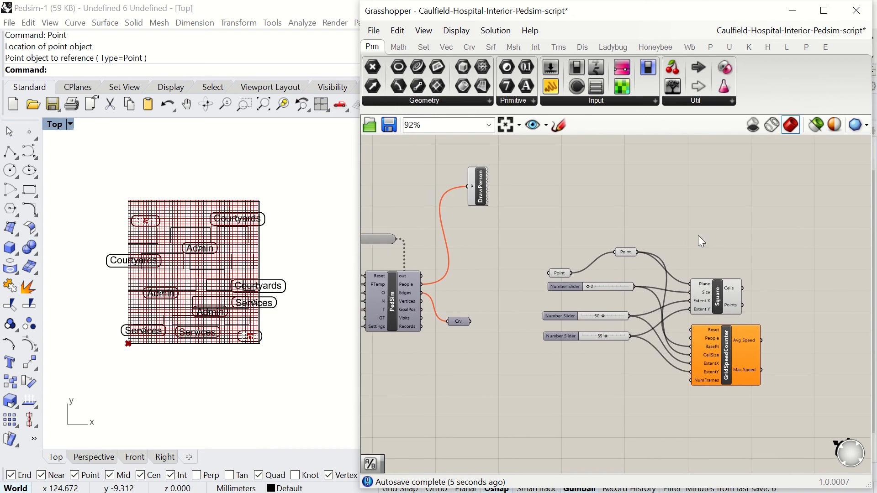
double_click(636, 207)
text(gate)
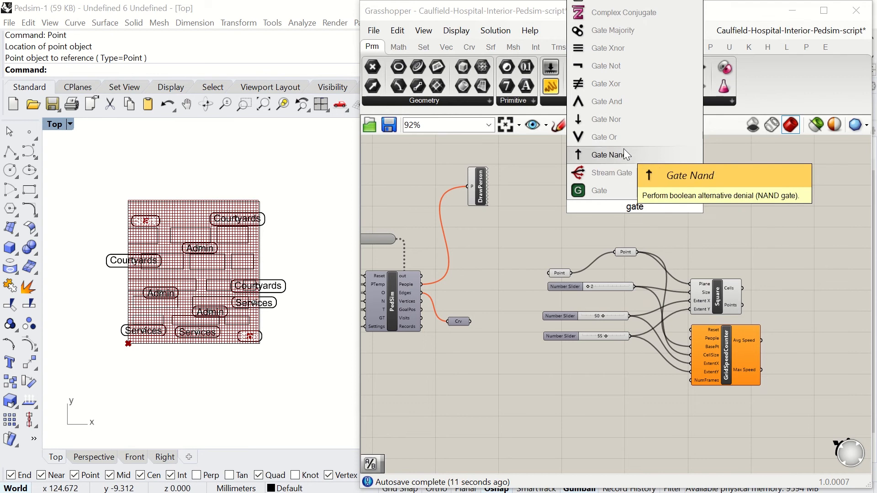
click(618, 137)
drag(647, 210, 629, 217)
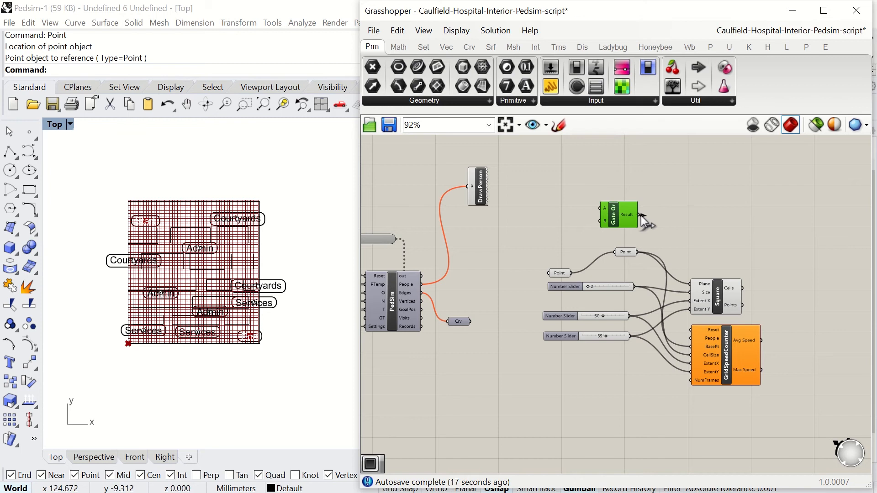
drag(641, 216, 691, 330)
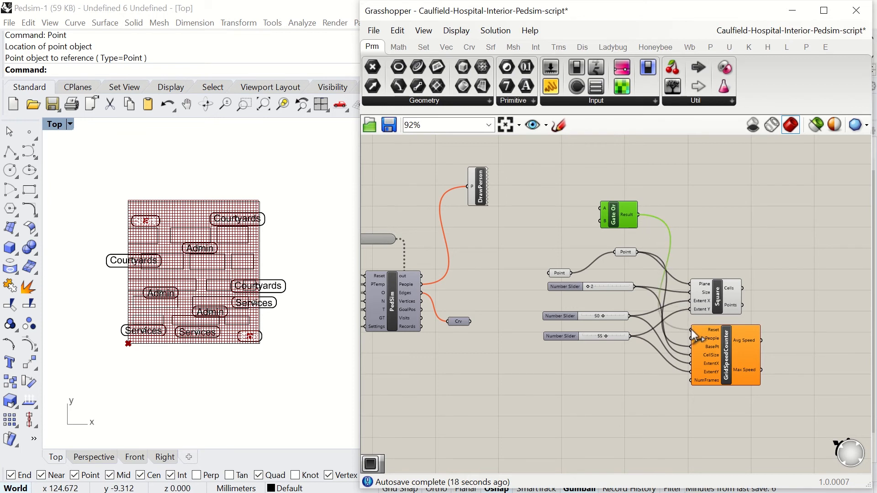
Step: Add a Button wired to Gate Or's B input, and connect PedSim's reset Toggle to its A input
double_click(555, 216)
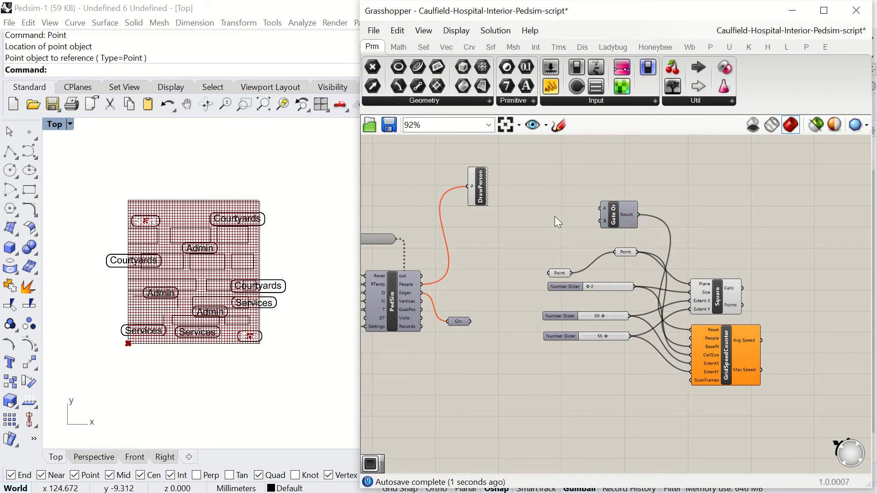
text(butt)
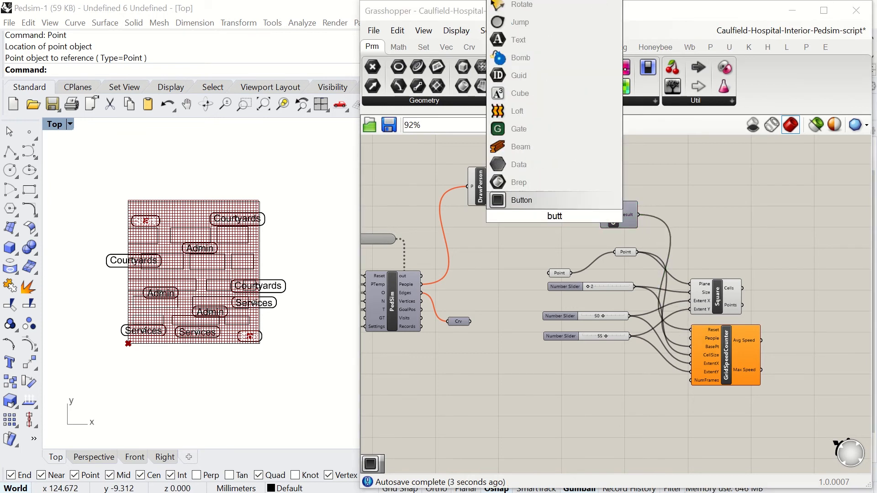
click(546, 195)
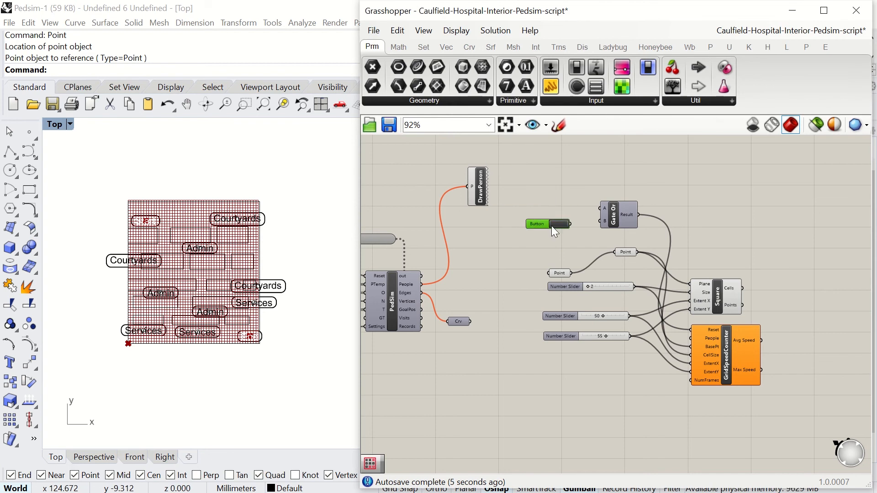
drag(572, 224, 601, 229)
right_drag(516, 265, 594, 288)
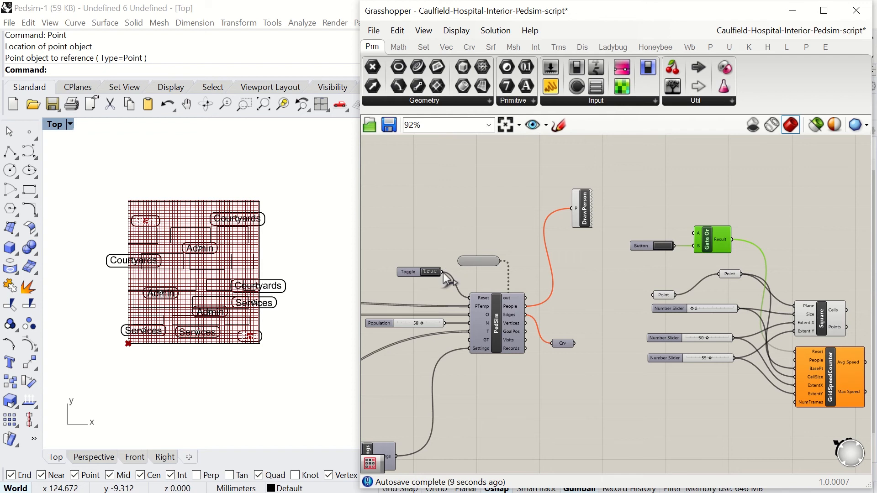
drag(444, 272, 697, 237)
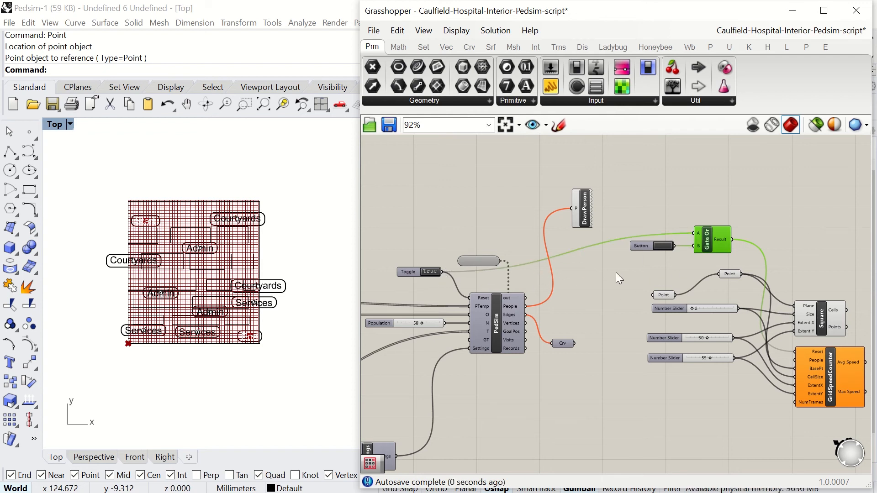
Step: Add a Data parameter to route PedSim's People output into GridSpeedCounter's People input, and move the size slider clear of the wire
right_drag(616, 272, 574, 245)
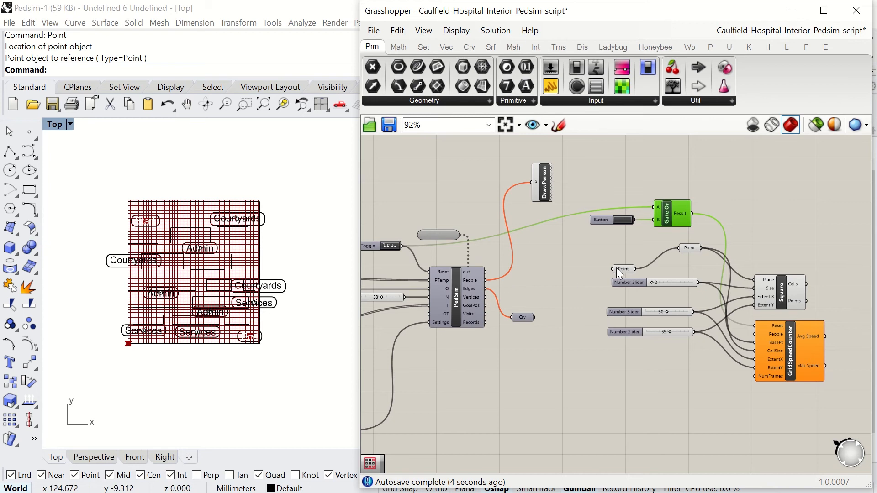
right_drag(616, 267, 564, 255)
double_click(538, 235)
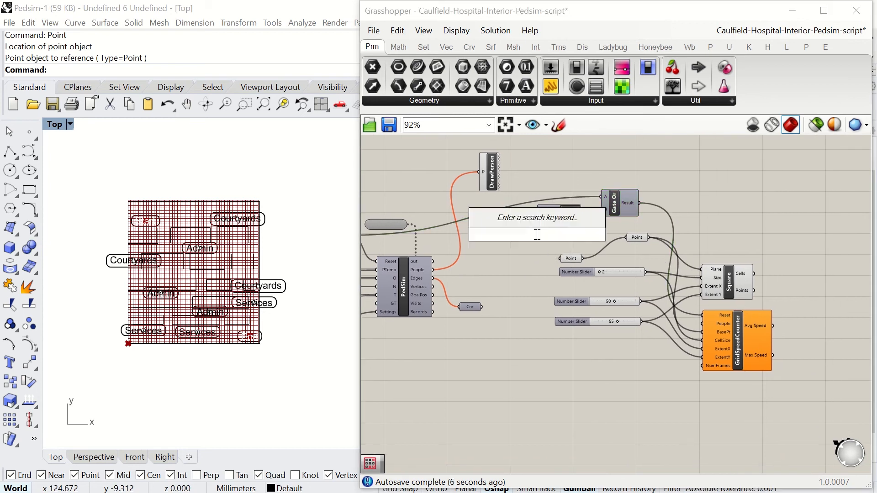
text(data)
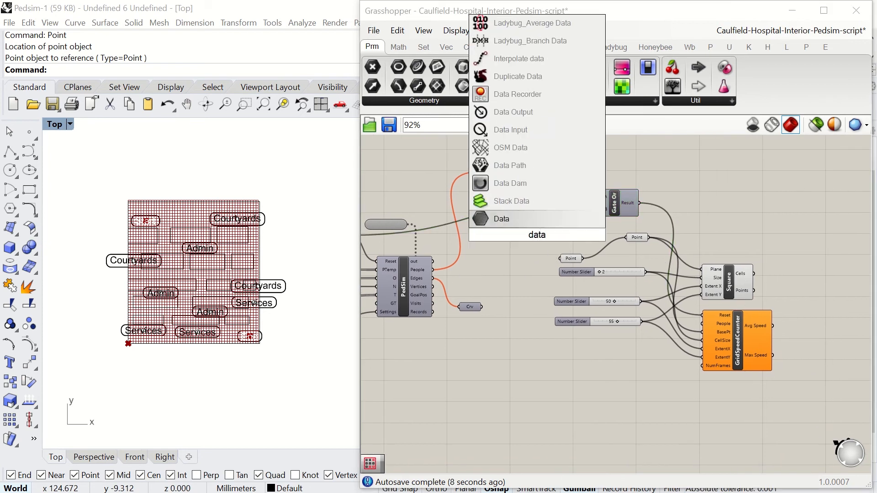
click(534, 216)
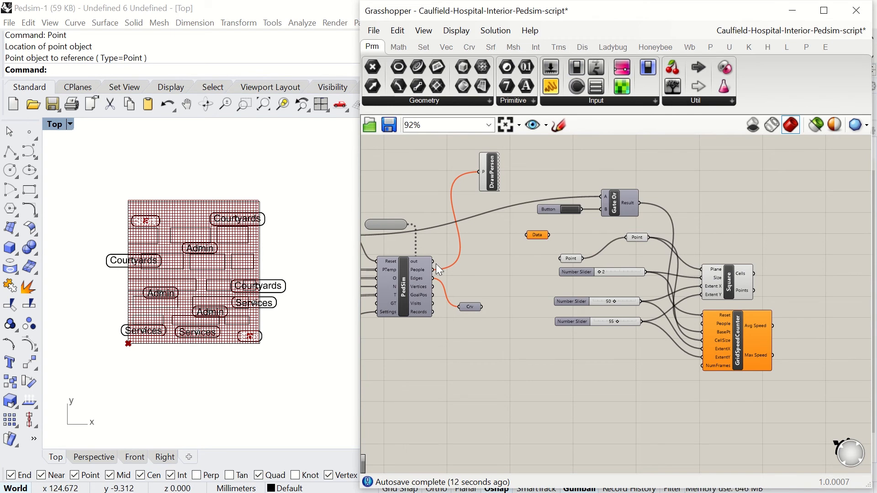
drag(433, 270, 702, 323)
drag(565, 272, 558, 289)
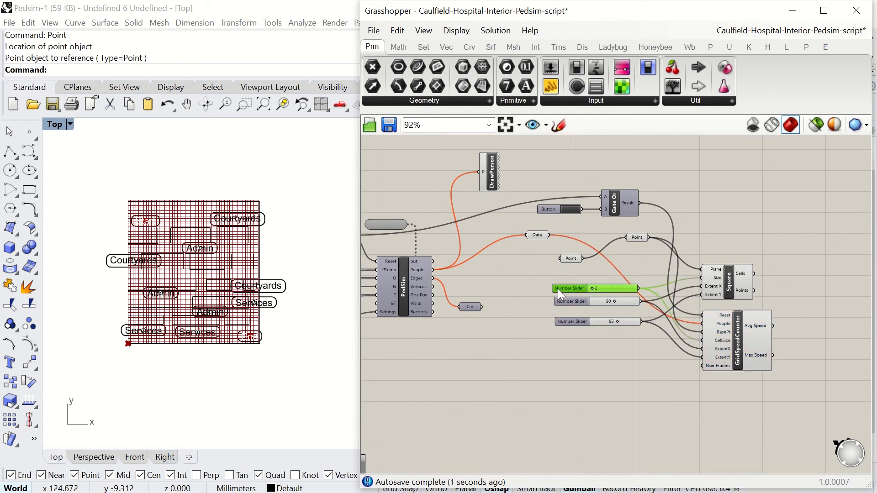
click(585, 359)
scroll(590, 369, down, 1)
right_drag(589, 360, 457, 308)
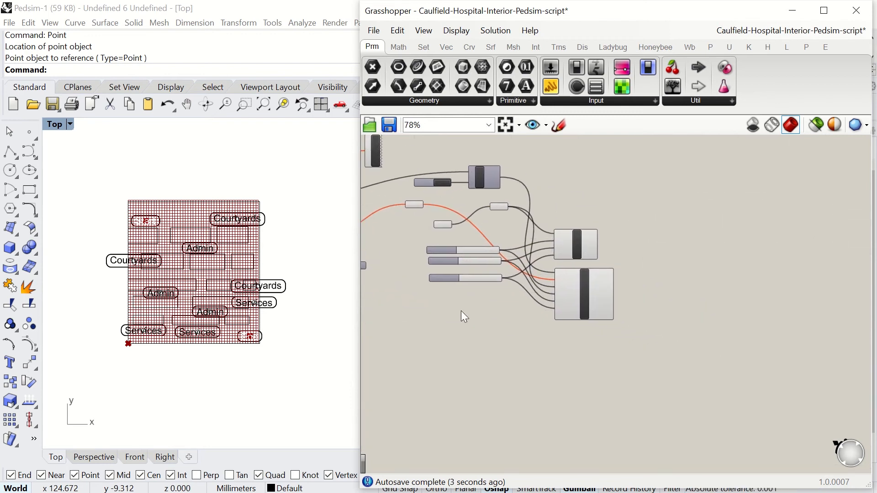
scroll(525, 300, down, 1)
right_drag(538, 289, 517, 309)
scroll(590, 309, up, 3)
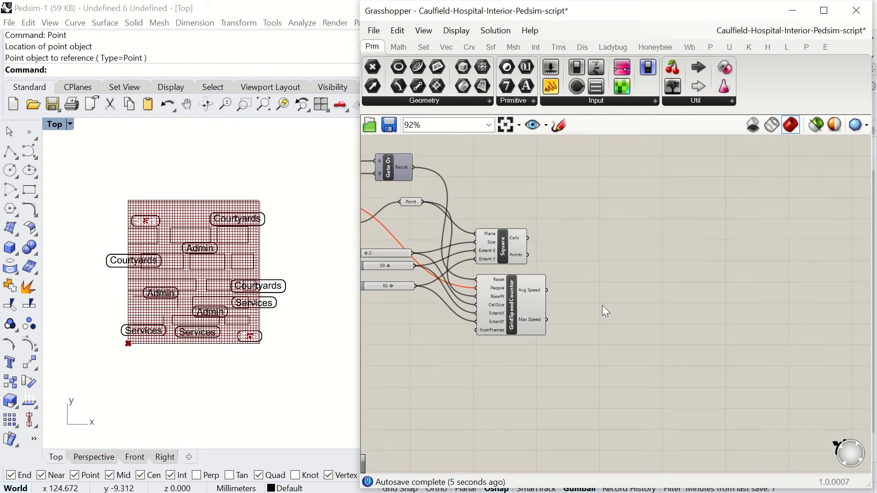
right_drag(602, 305, 529, 292)
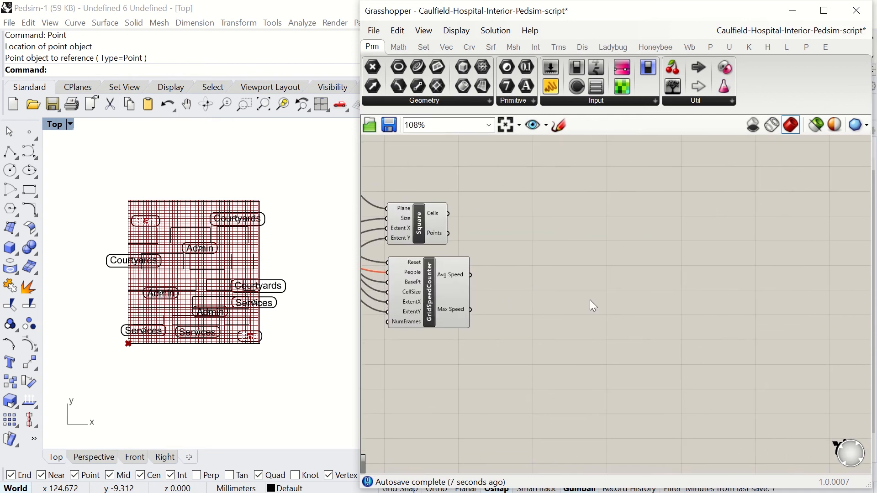
Step: Add a Division component to the canvas beside GridSpeedCounter's speed outputs
double_click(545, 305)
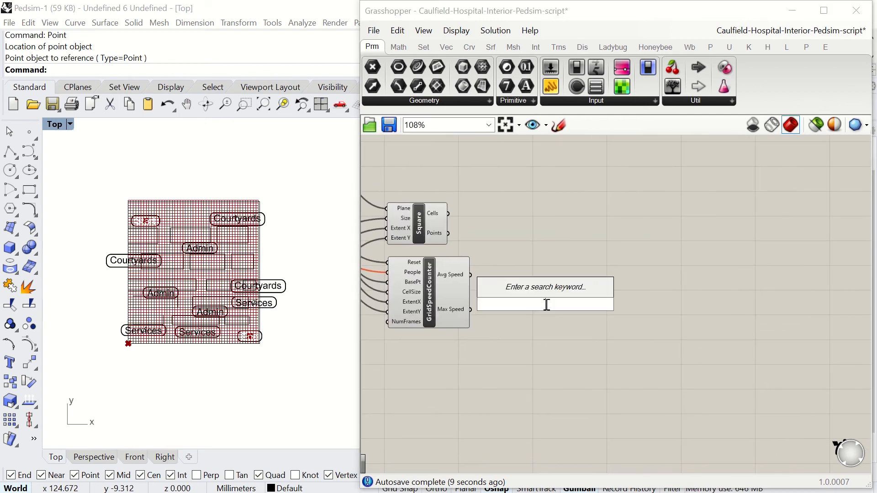
text(civision)
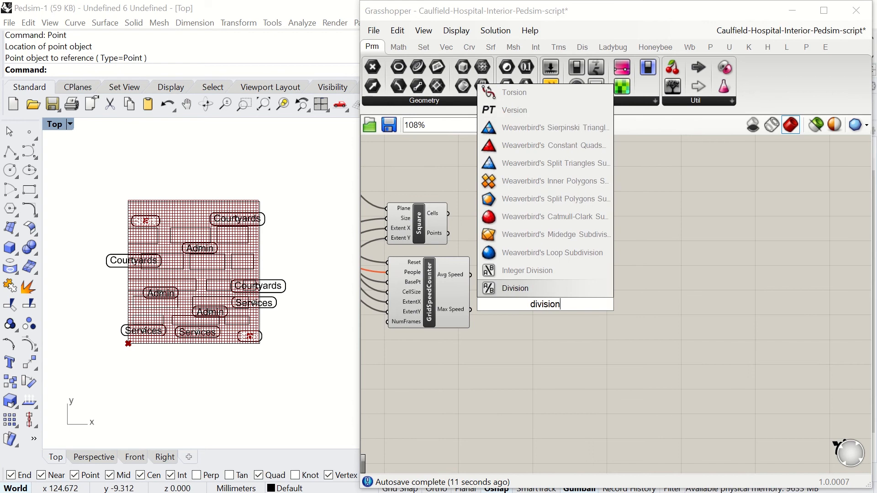
click(540, 288)
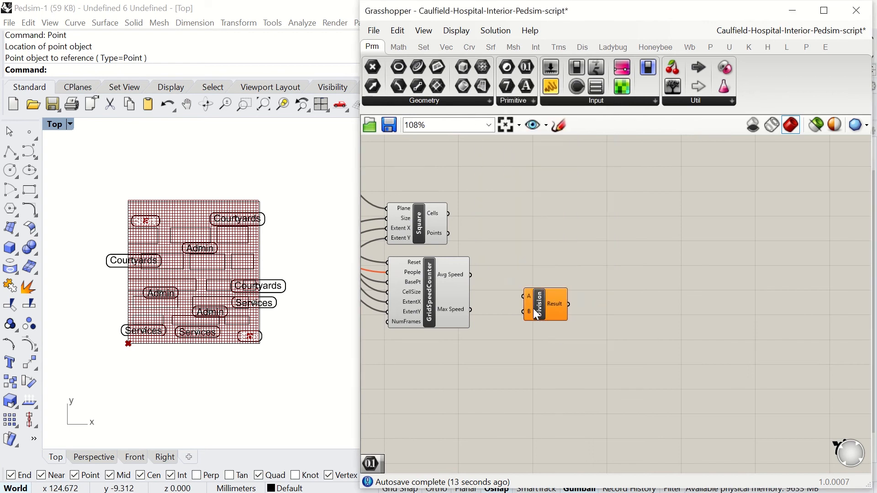
click(558, 306)
Step: Add a Number parameter below GridSpeedCounter and wire it into Division's B input
double_click(463, 373)
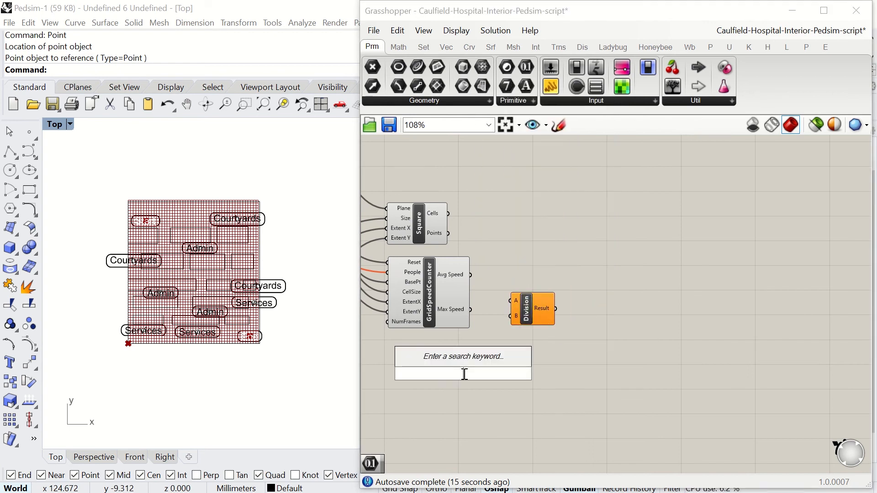
text(number)
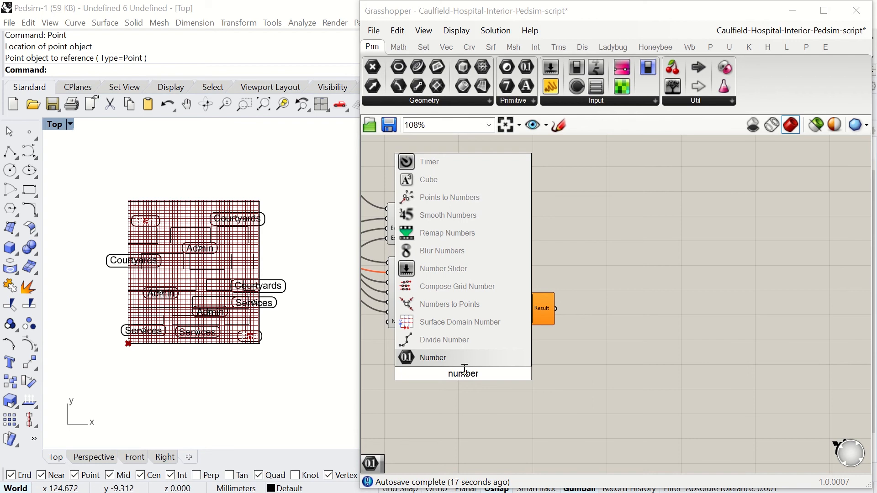
key(Return)
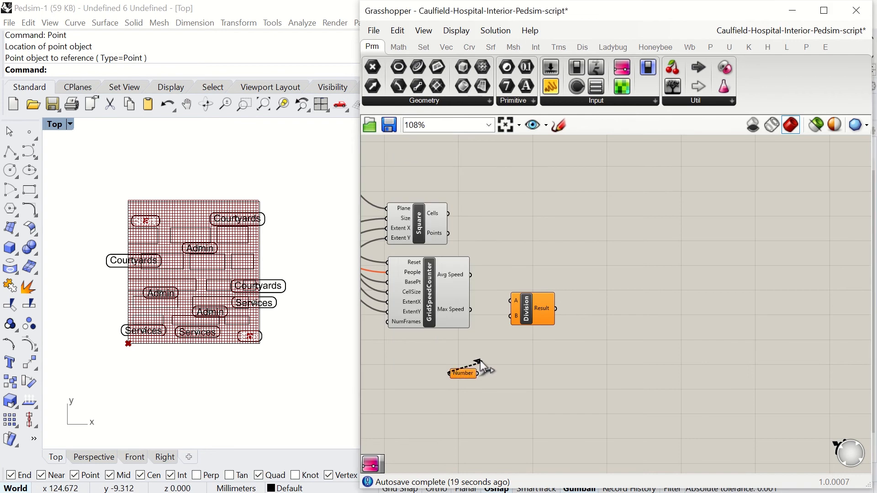
drag(469, 371, 511, 316)
Step: Add a number slider beside the Number parameter with integer rounding and a maximum of 10
right_drag(358, 364, 462, 383)
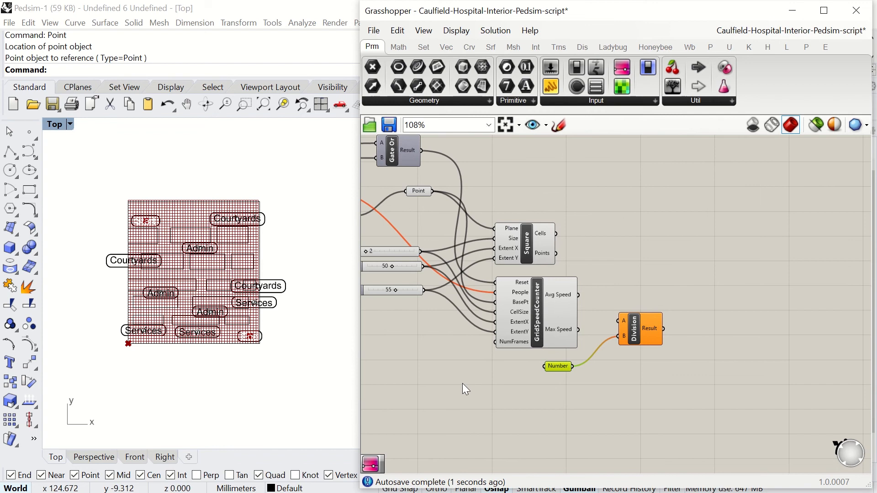
double_click(438, 383)
text(num)
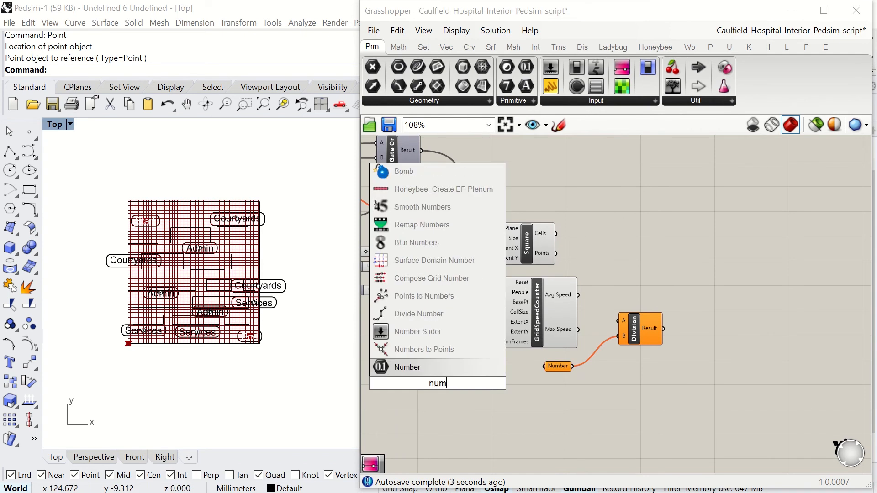
click(416, 330)
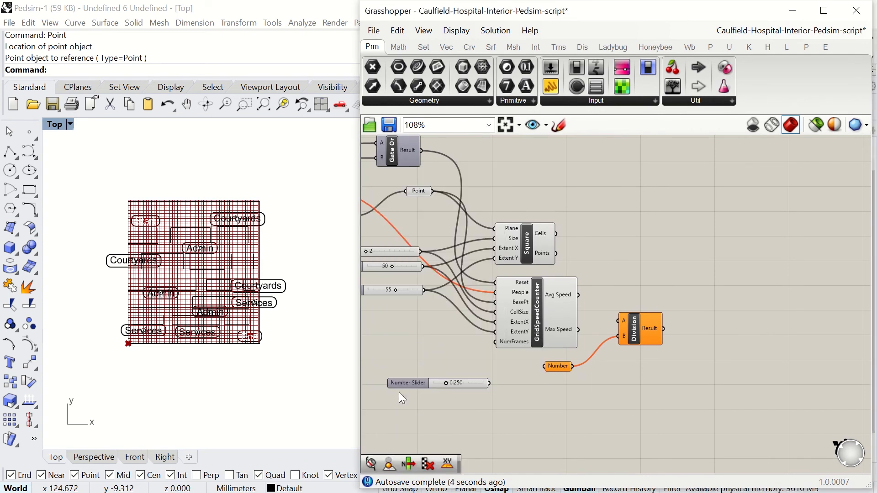
drag(406, 381, 402, 364)
double_click(407, 366)
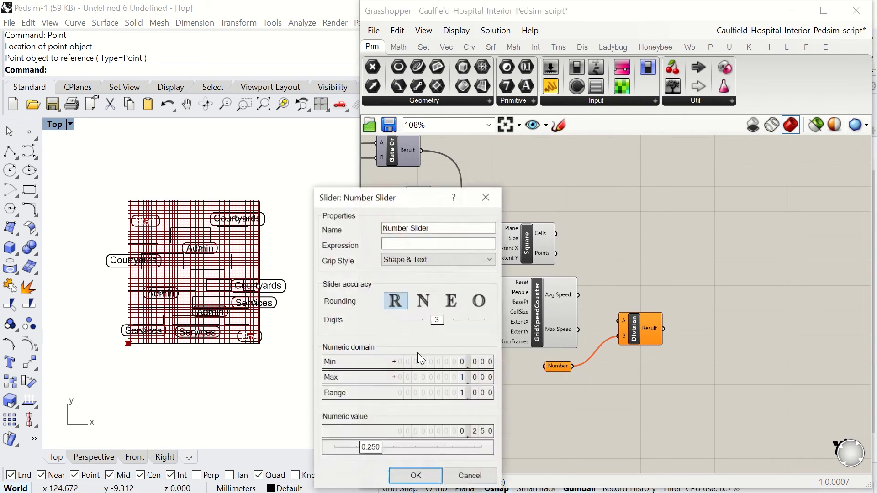
click(424, 301)
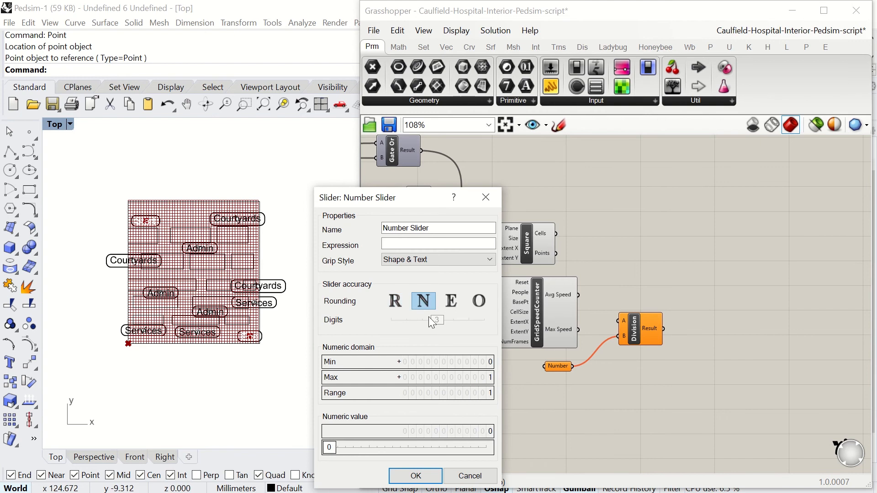
double_click(413, 378)
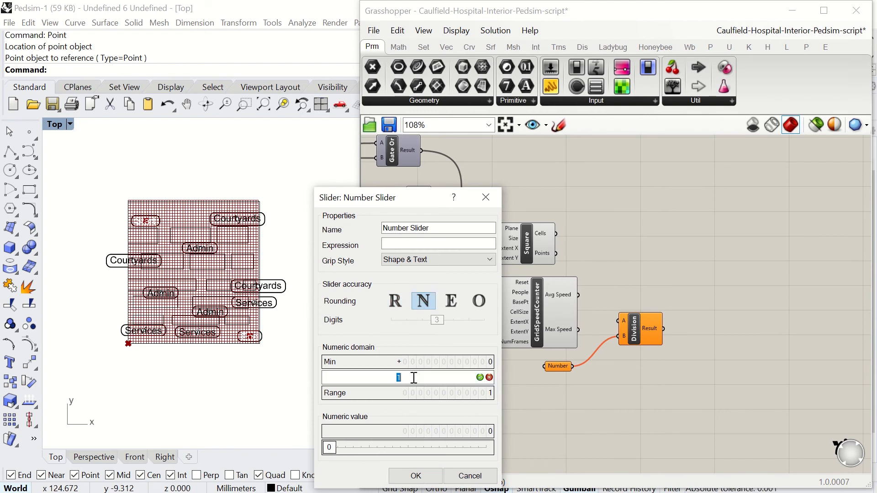
text(10)
click(417, 476)
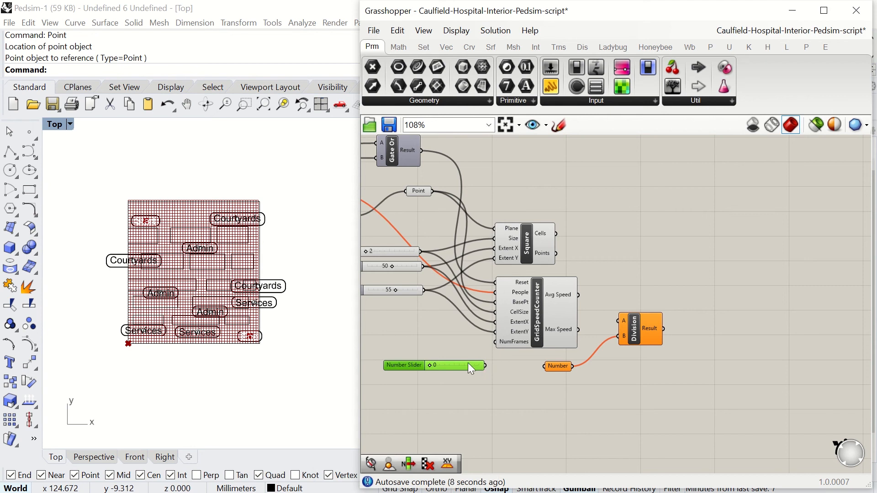
Step: Feed a slider value of 5 into the Number parameter and GridSpeedCounter's Avg Speed into Division's A input
double_click(456, 362)
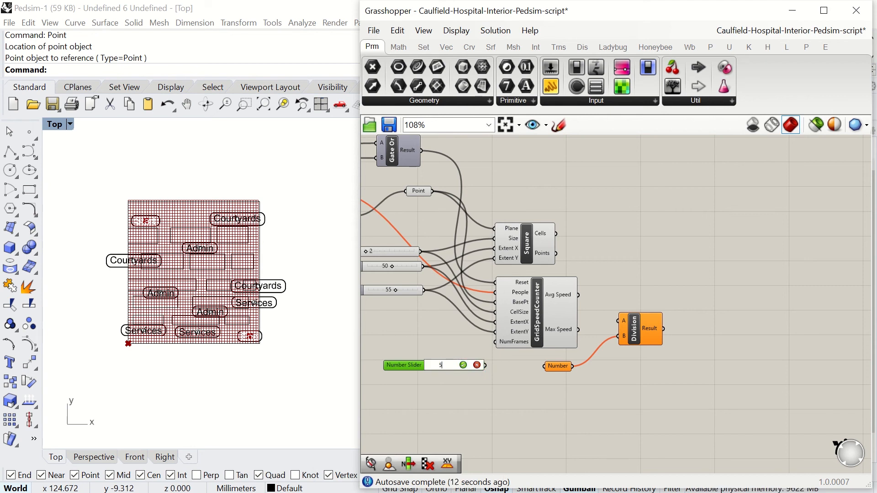
click(463, 366)
drag(490, 364, 550, 368)
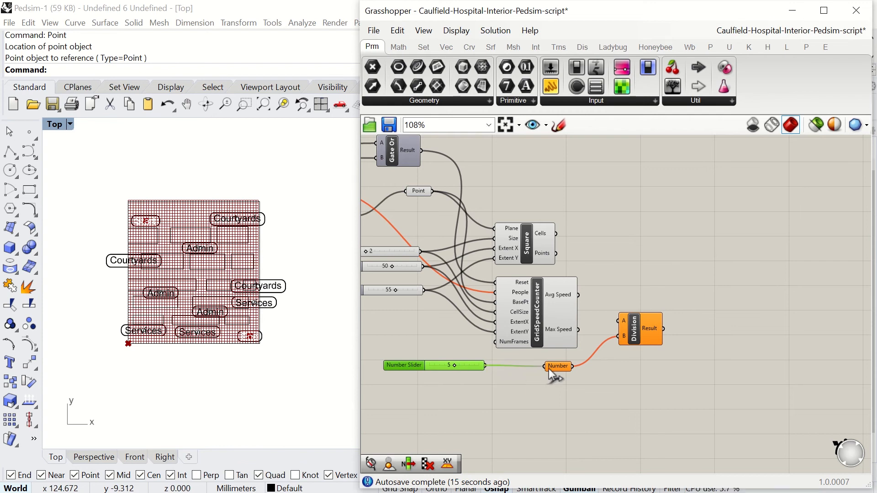
drag(618, 321, 579, 294)
Step: Add a Gradient component beside Division and connect Division's Result to its Parameter input
right_drag(743, 301, 571, 279)
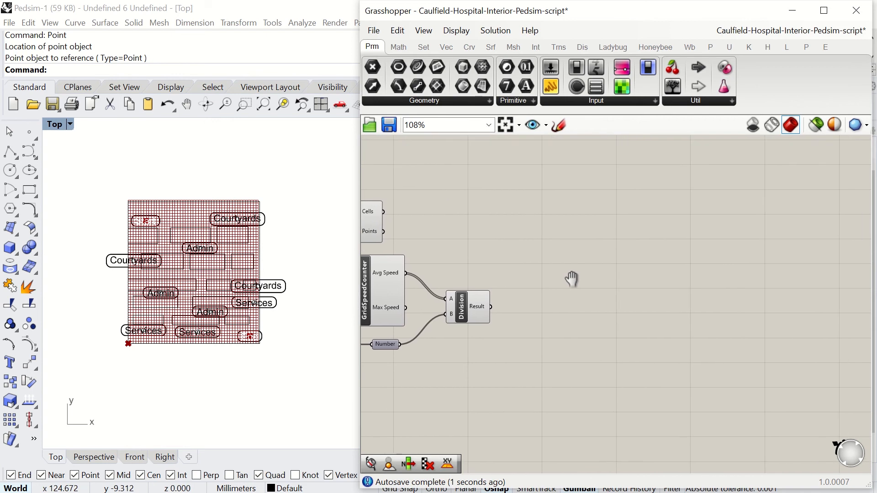
double_click(543, 304)
text(grad)
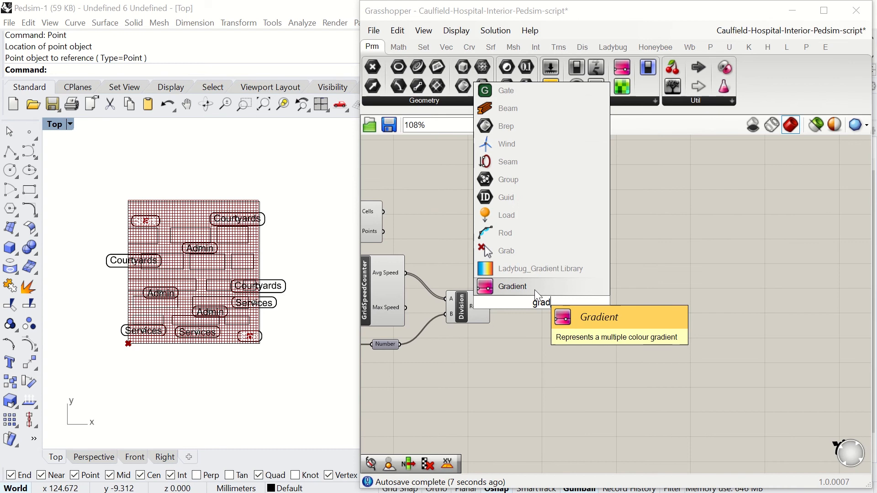
key(Return)
drag(526, 298, 563, 299)
drag(491, 306, 542, 316)
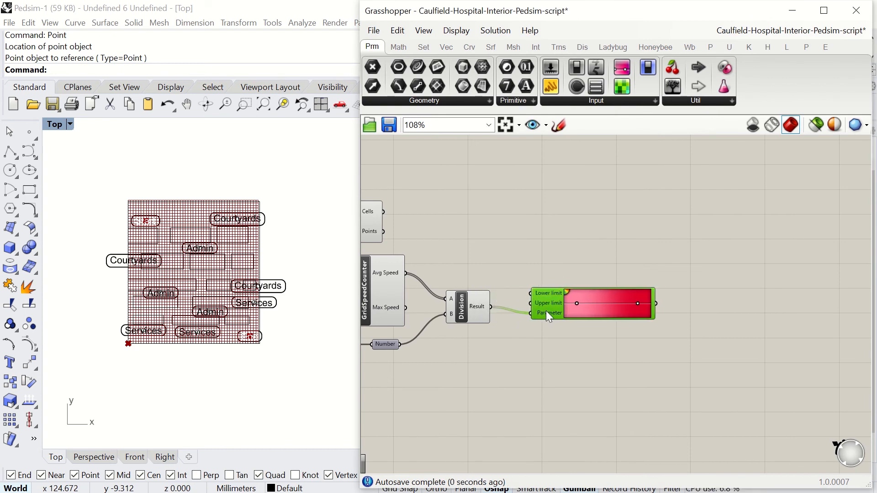
Step: Add a Custom Preview component and connect the Gradient output to its Material input
right_drag(706, 281, 658, 276)
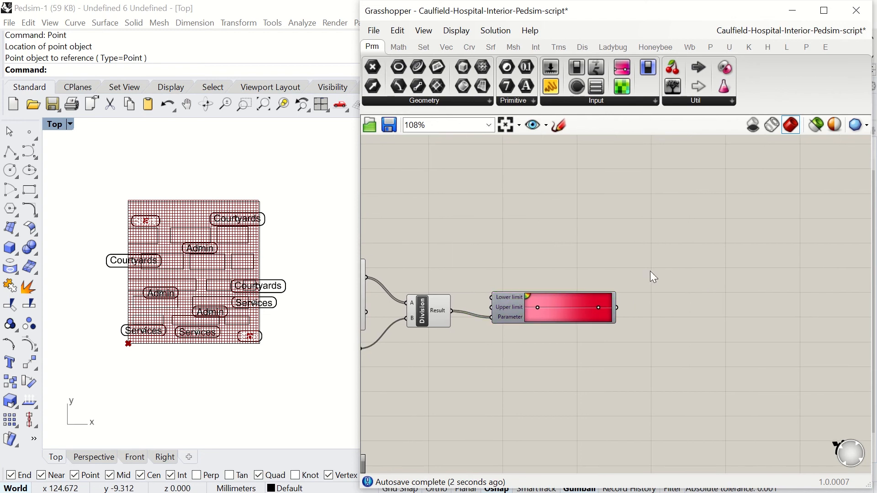
double_click(651, 271)
text(pre)
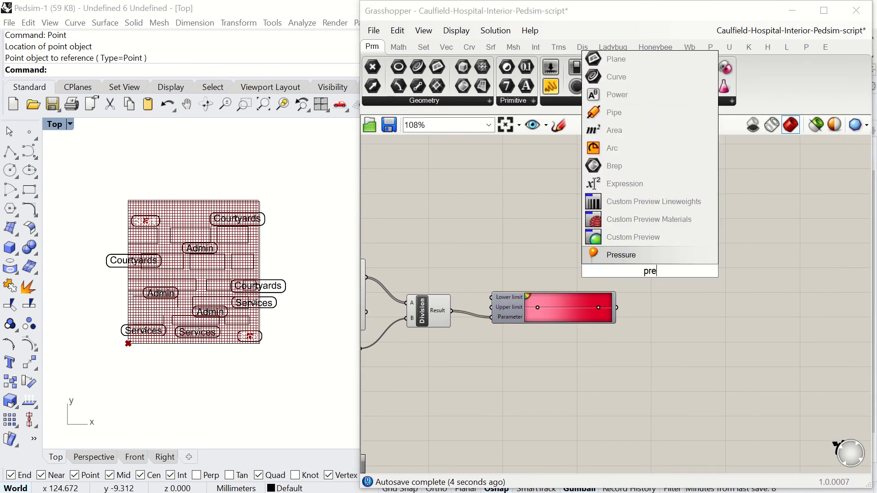
click(659, 236)
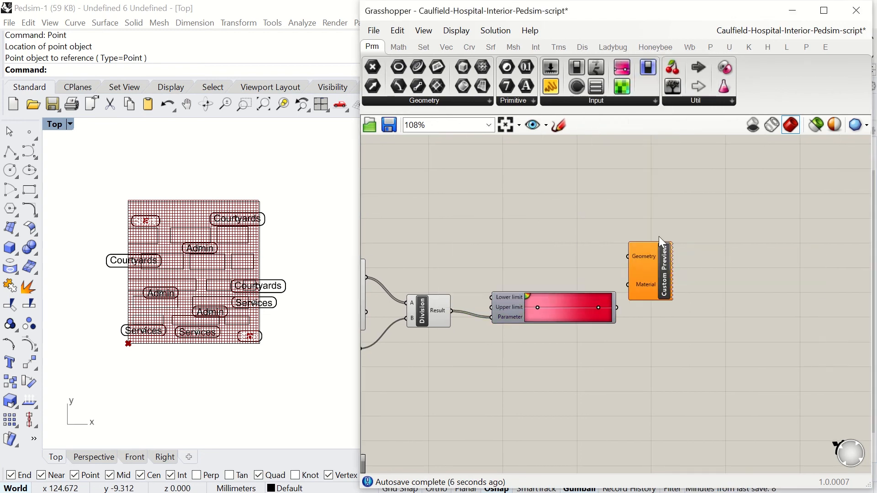
drag(660, 259, 691, 246)
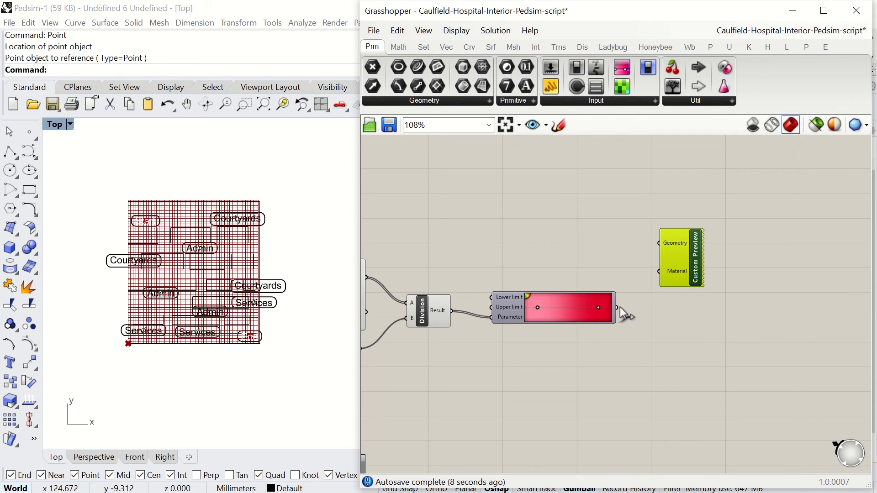
right_drag(636, 306, 725, 344)
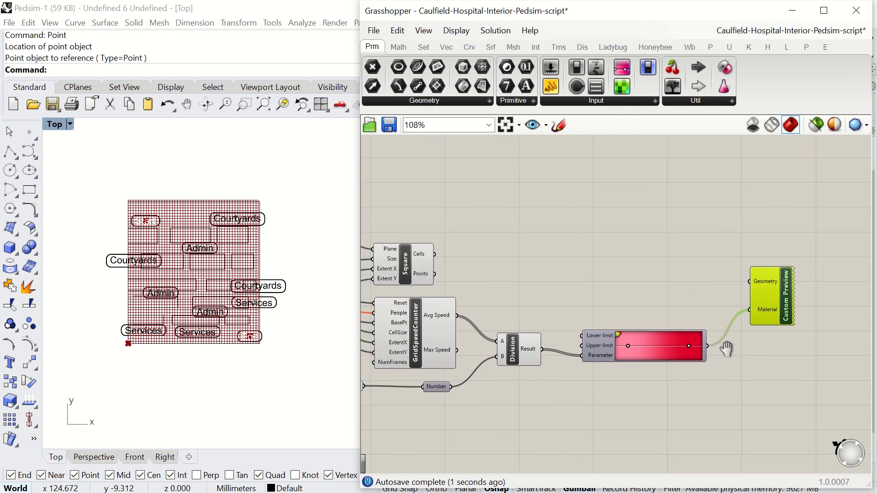
Step: Add a Mesh Plane component above the Gradient and connect its Mesh output to Custom Preview's Geometry input
double_click(666, 277)
text(m)
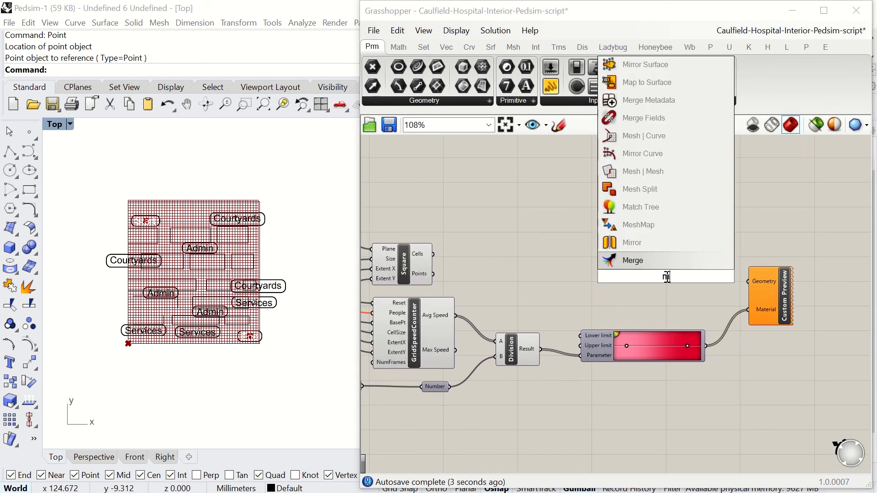
text(eshpl)
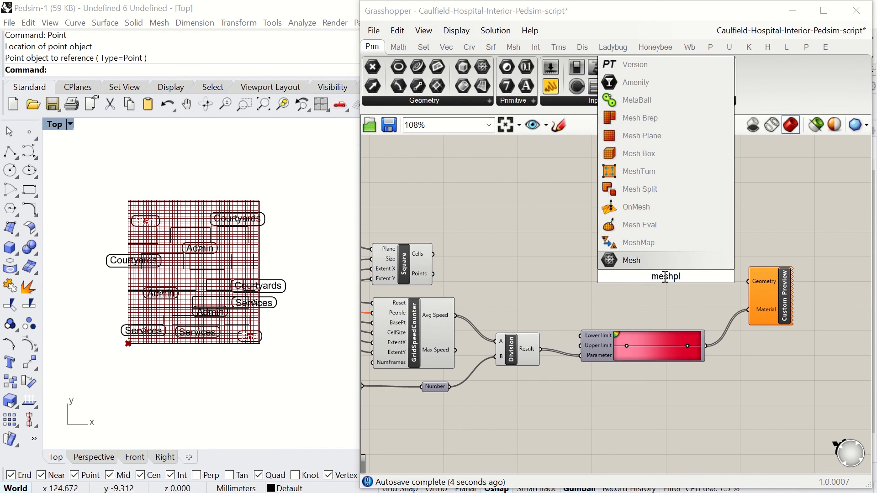
click(648, 137)
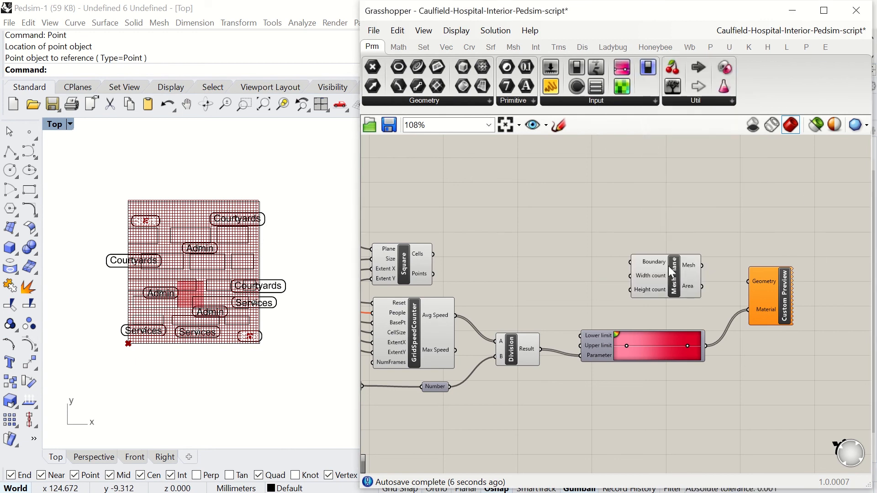
drag(674, 261, 676, 256)
right_drag(710, 231, 662, 221)
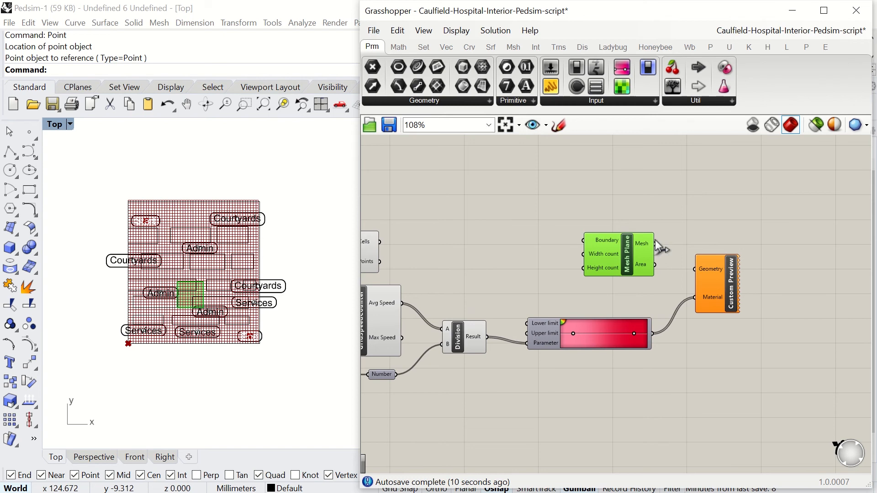
drag(655, 244, 695, 269)
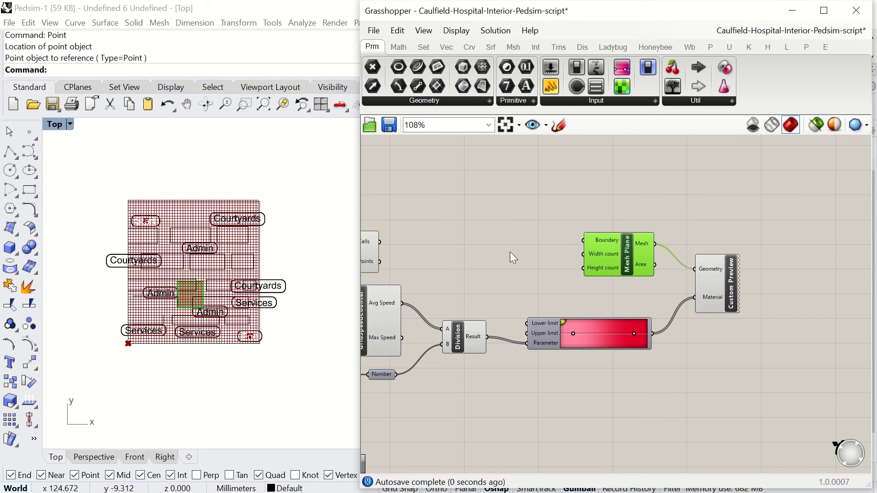
Step: Flatten the Square component's Cells output and wire it into Mesh Plane's Boundary input
right_drag(493, 250, 529, 254)
click(460, 247)
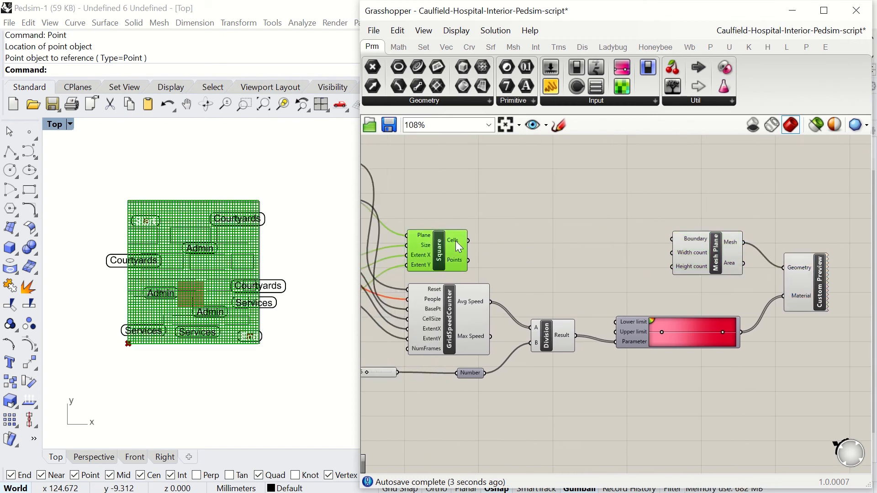
right_click(460, 247)
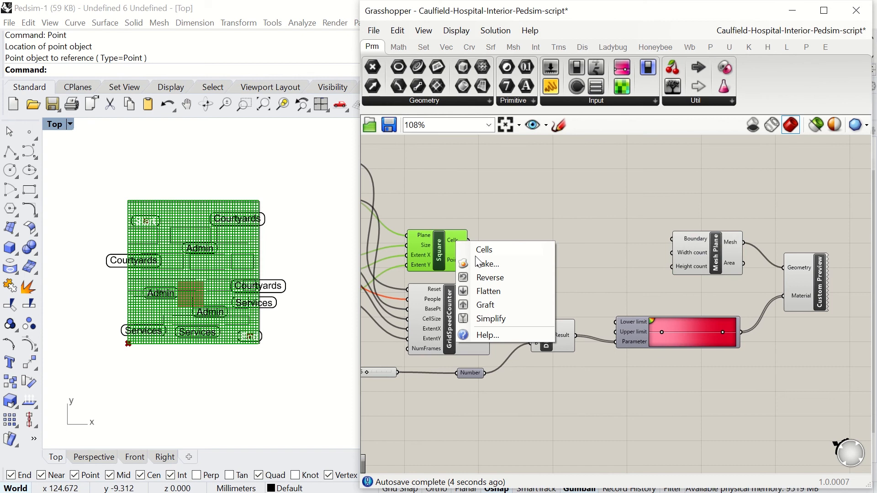
click(506, 289)
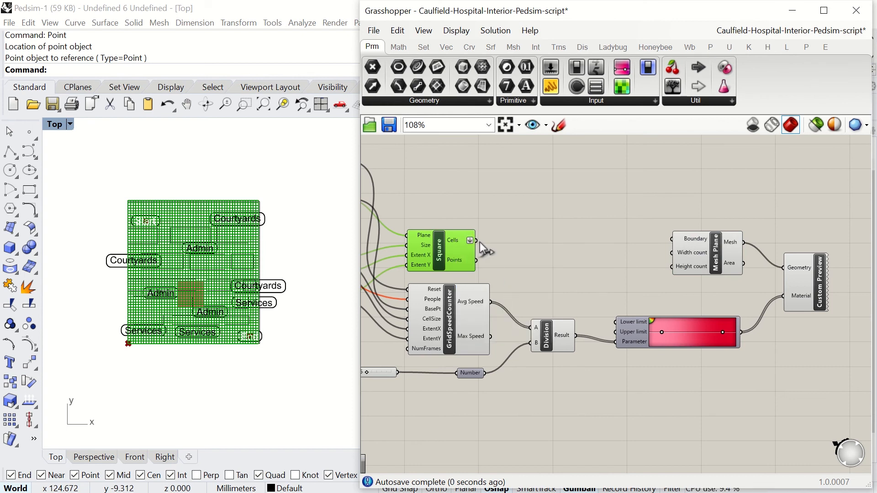
drag(480, 242, 671, 240)
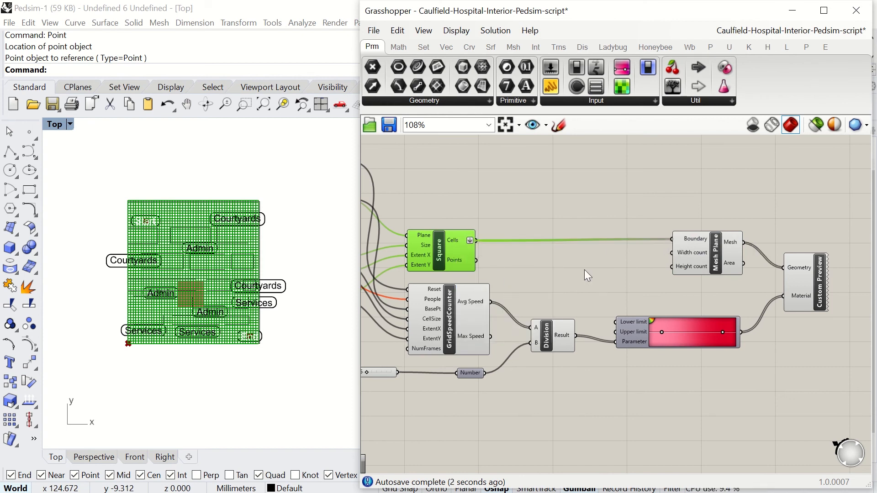
Step: Add a number slider set to 1.000 and wire it into Mesh Plane's Width count and Height count inputs
double_click(582, 273)
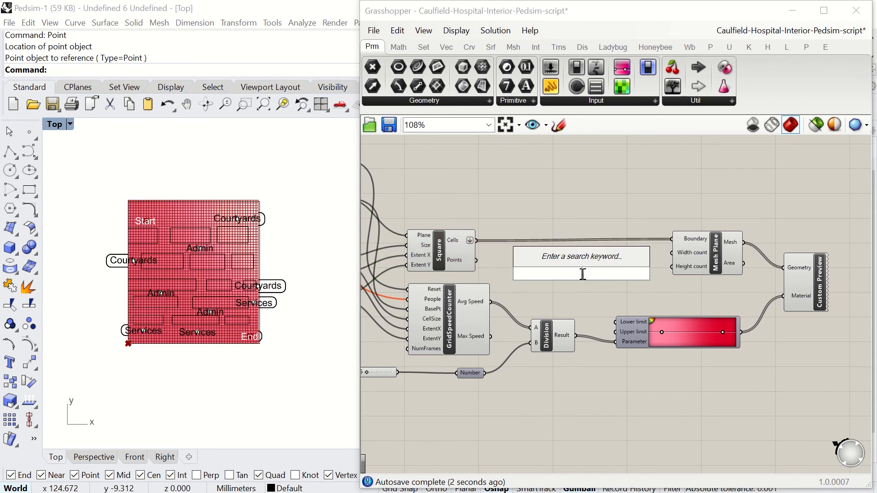
text(num)
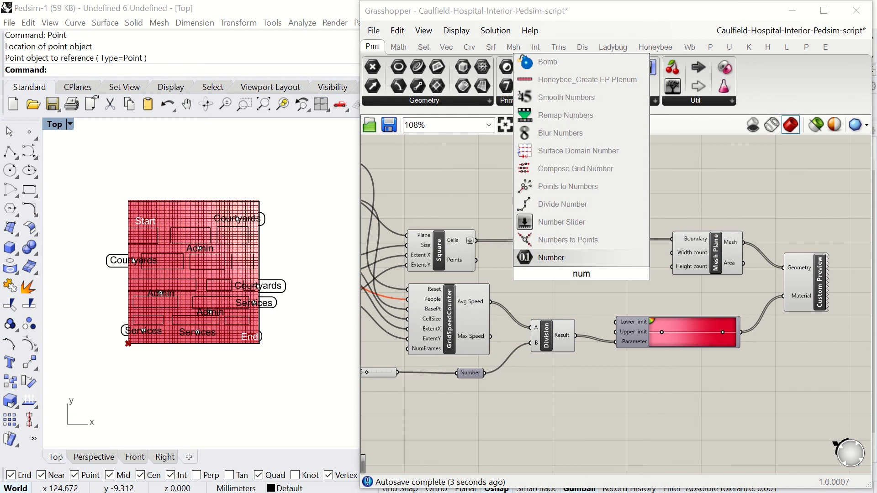
click(599, 220)
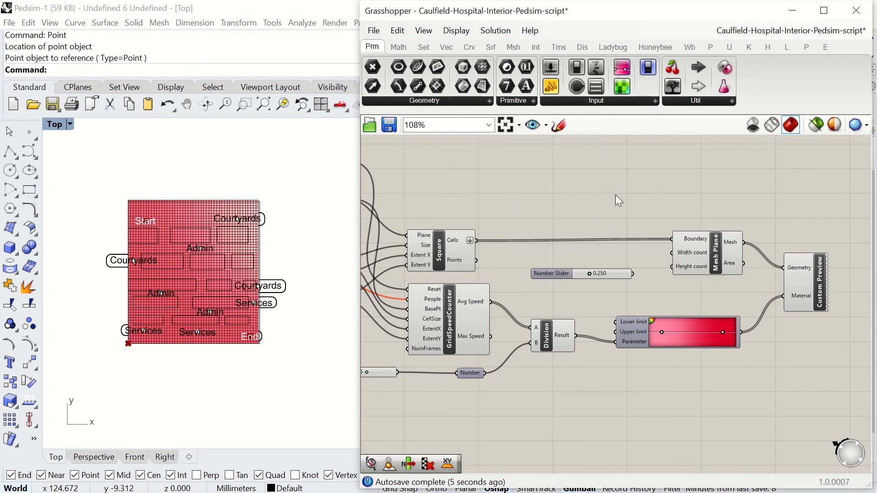
drag(590, 273, 673, 253)
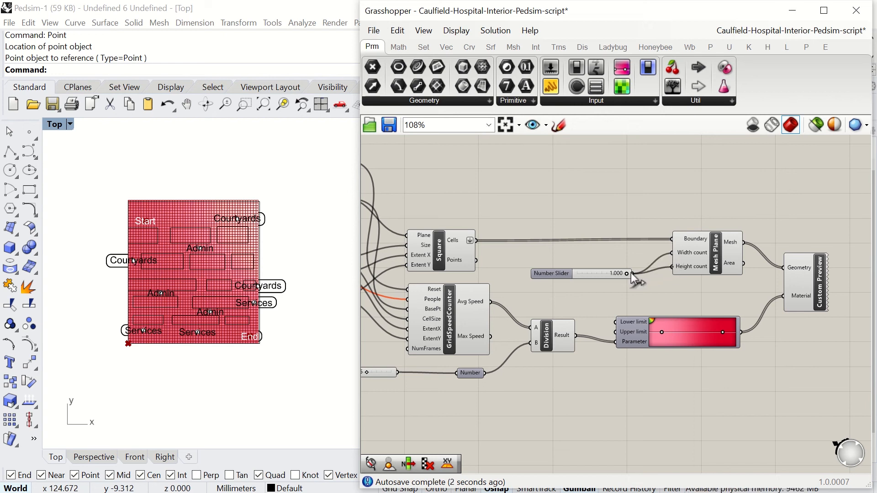
Step: Apply the red-orange-yellow-blue preset to the Gradient component
right_drag(654, 292, 623, 276)
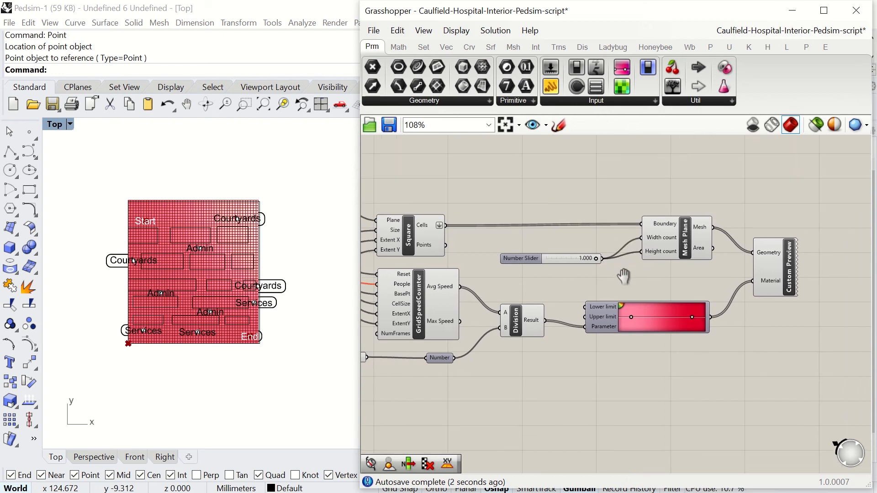
right_click(660, 312)
mouse_move(716, 388)
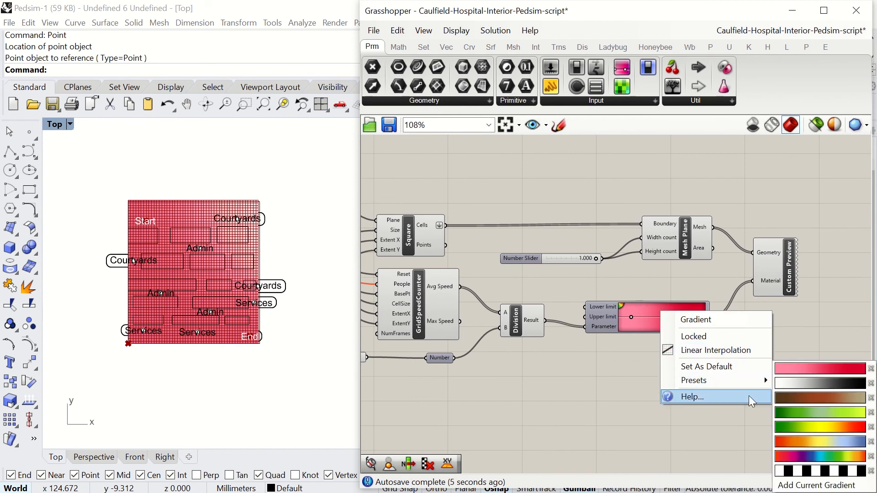
click(822, 441)
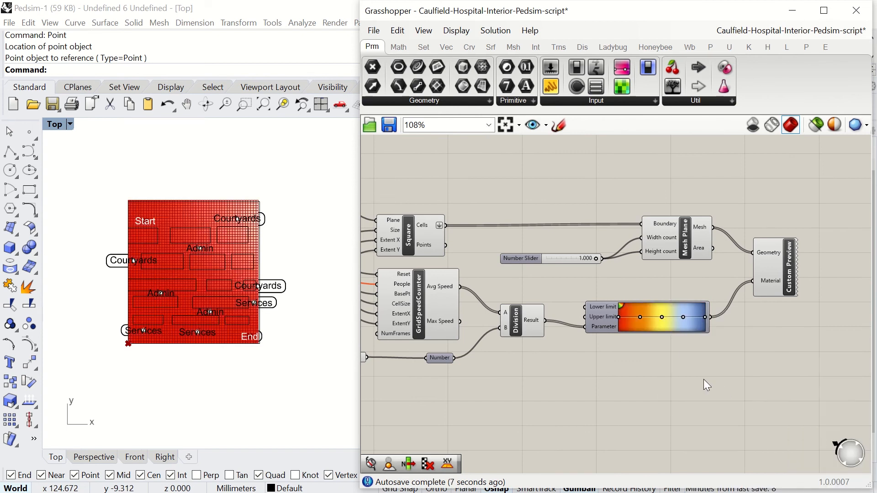
Step: Add the expression 1-x to the Gradient component's Parameter input to invert the incoming values
right_drag(580, 377, 708, 333)
scroll(708, 332, up, 5)
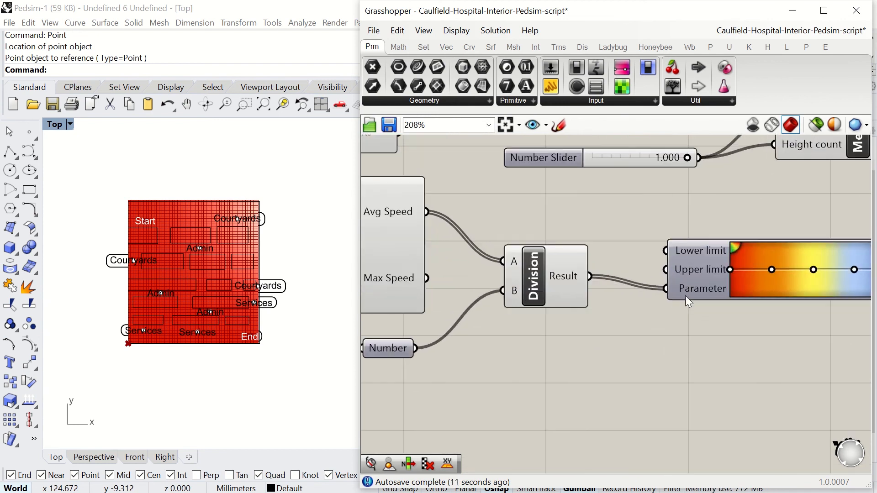
click(687, 288)
right_click(687, 288)
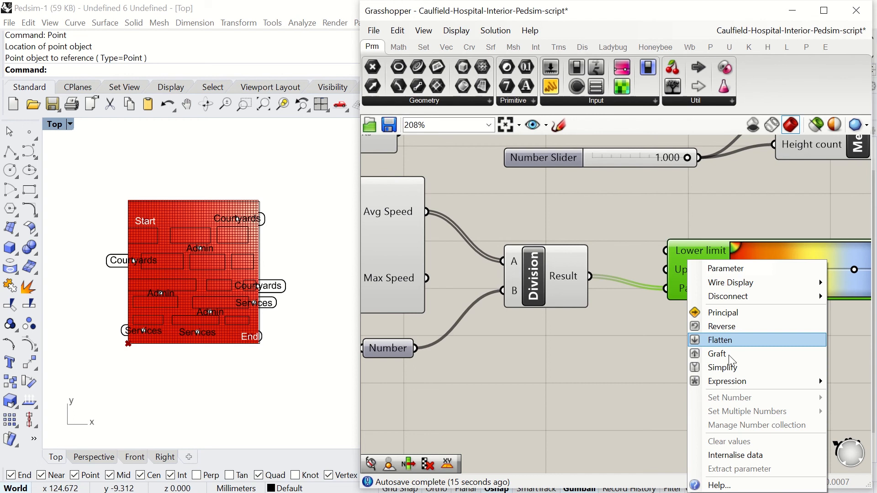
mouse_move(739, 385)
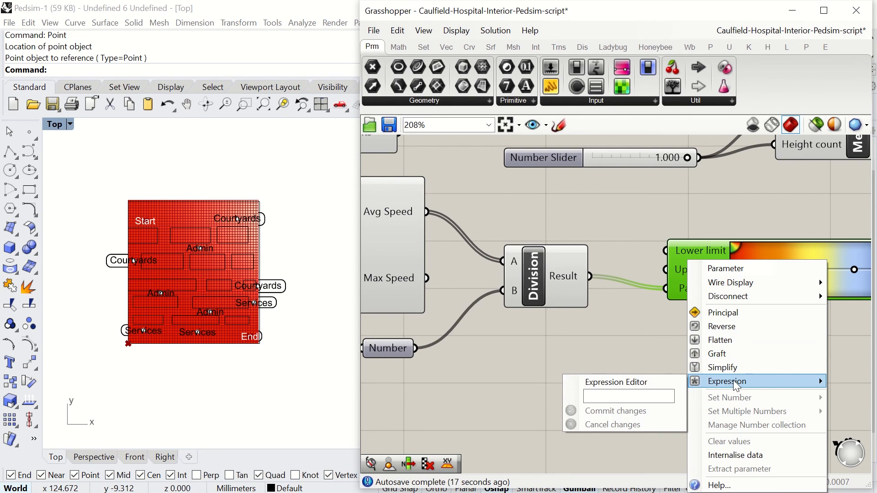
text(1-x)
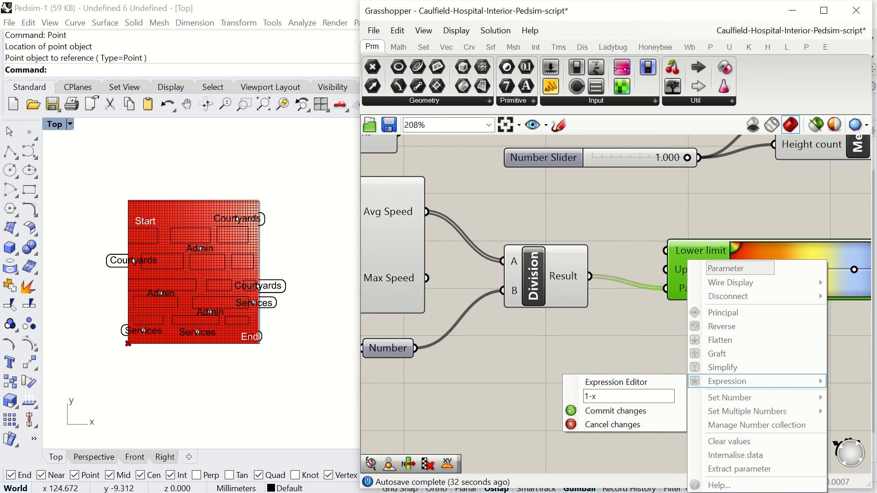
click(632, 411)
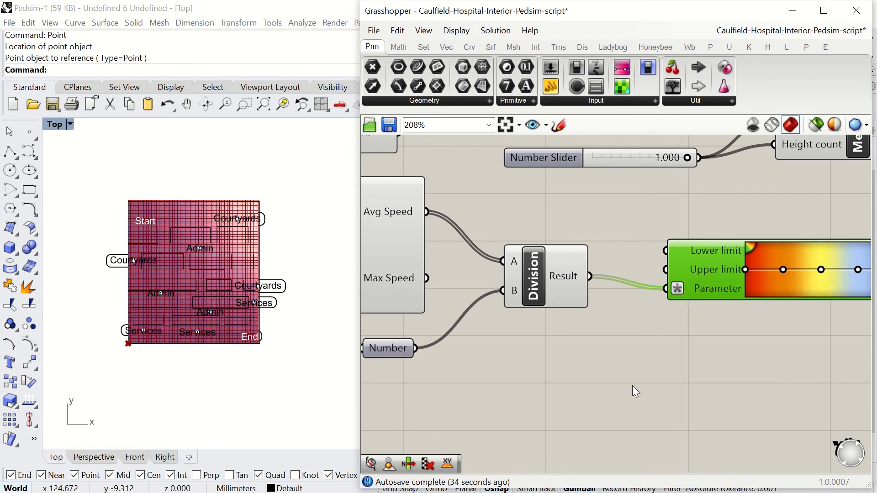
click(634, 351)
Step: Save the Grasshopper definition and the Rhino model under their existing file names
scroll(626, 319, down, 1)
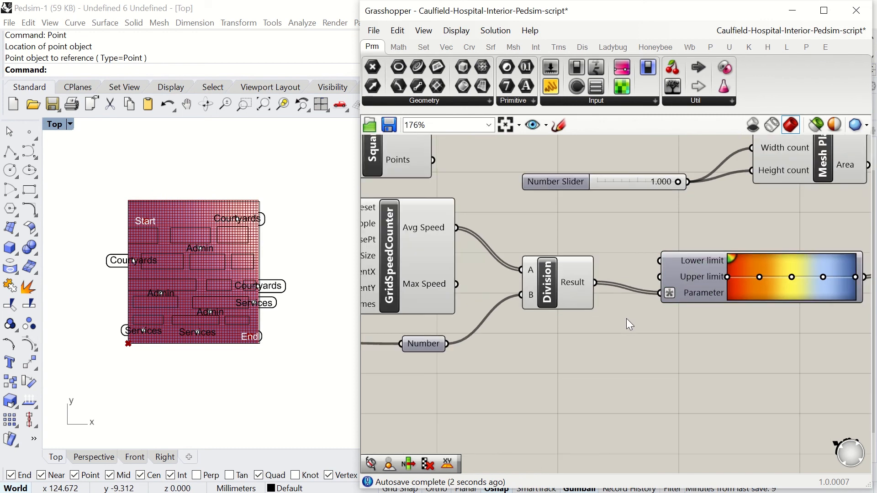
right_drag(580, 299, 731, 309)
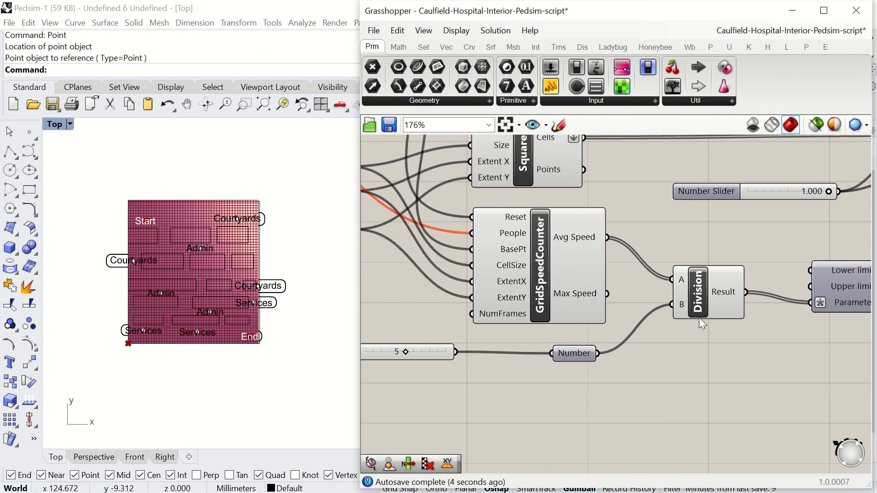
scroll(698, 318, down, 4)
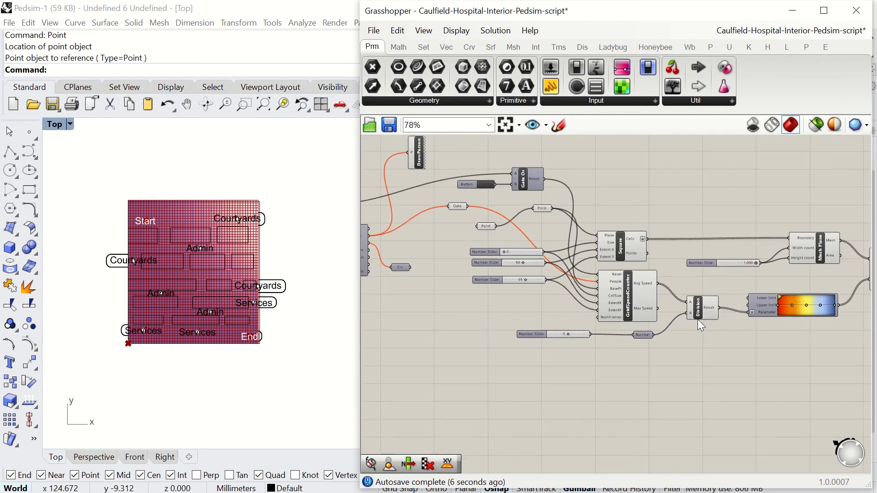
scroll(688, 341, down, 1)
mouse_move(688, 341)
right_down()
mouse_move(658, 364)
mouse_move(676, 363)
right_up()
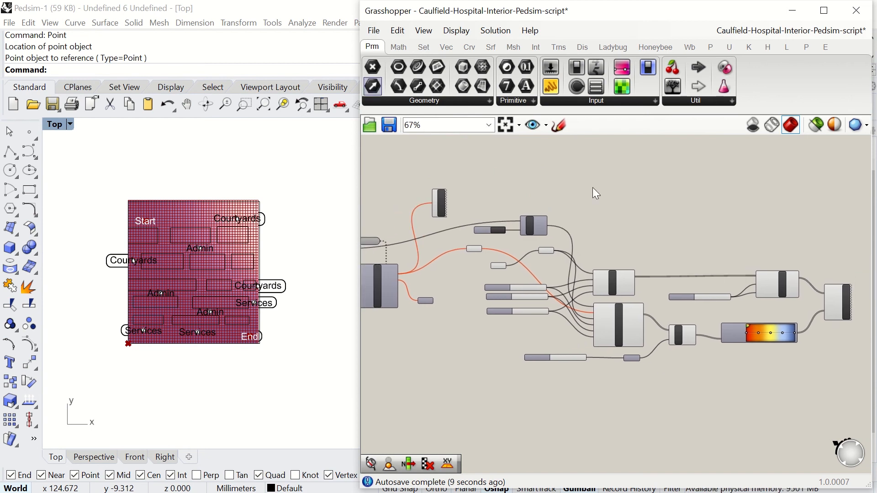
click(374, 31)
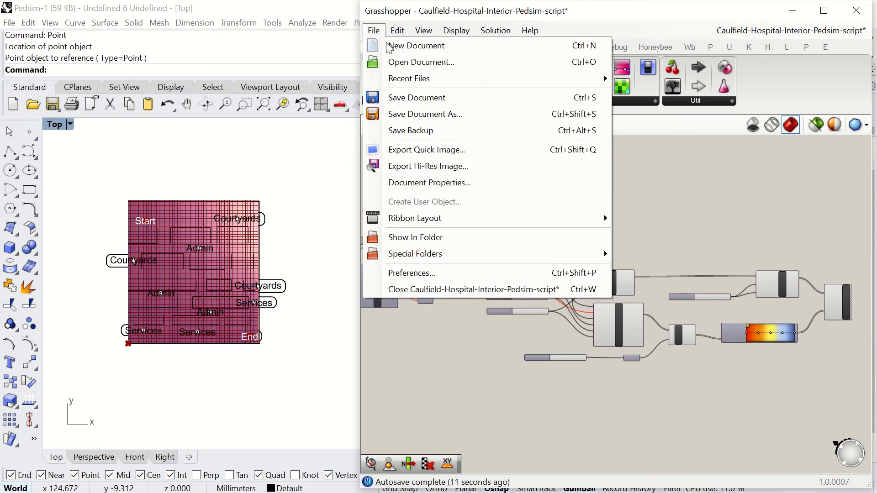
click(420, 100)
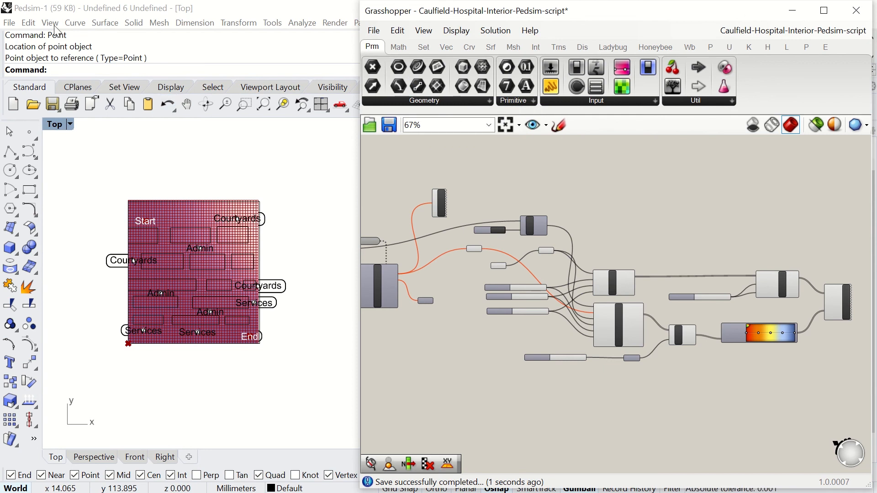
click(11, 23)
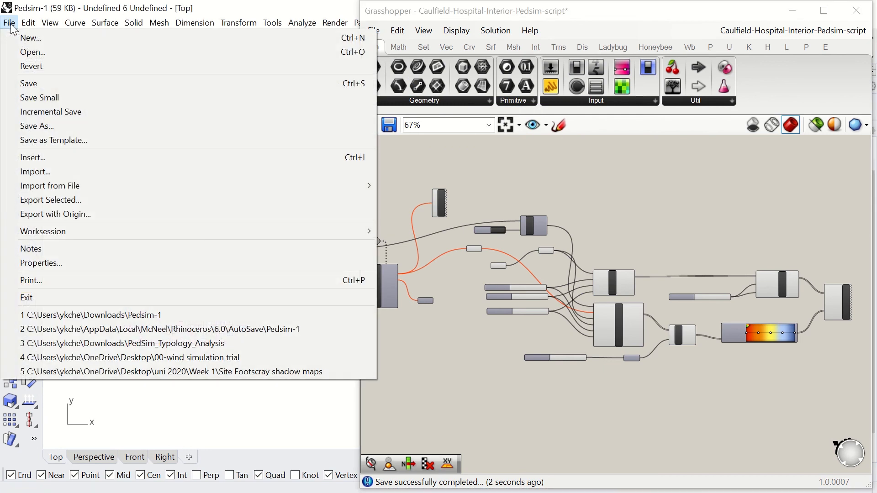
click(45, 85)
Step: Set the Toggle feeding PedSim's Reset input to False to start the simulation
right_drag(488, 342, 646, 336)
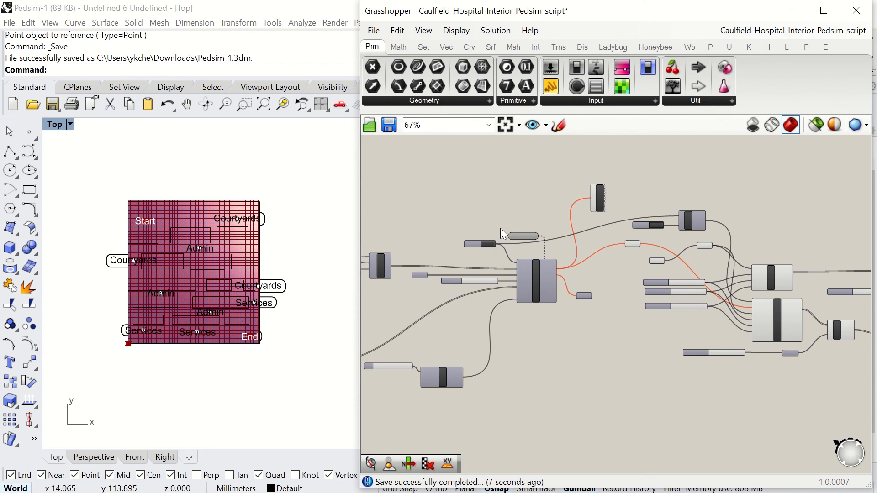
scroll(501, 229, up, 4)
right_drag(486, 233, 507, 225)
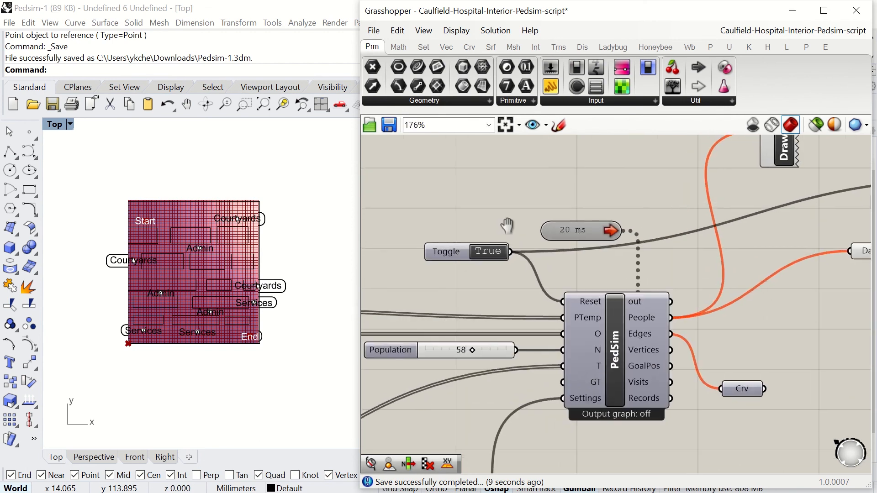
scroll(490, 253, up, 1)
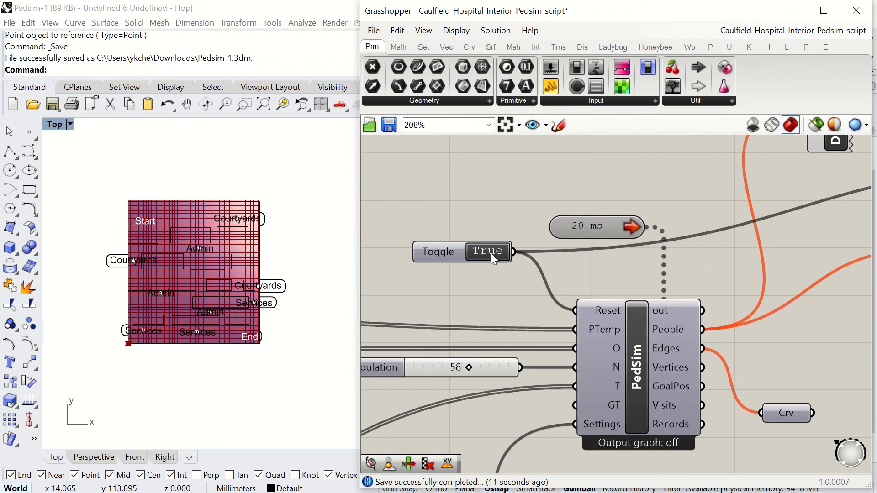
double_click(491, 254)
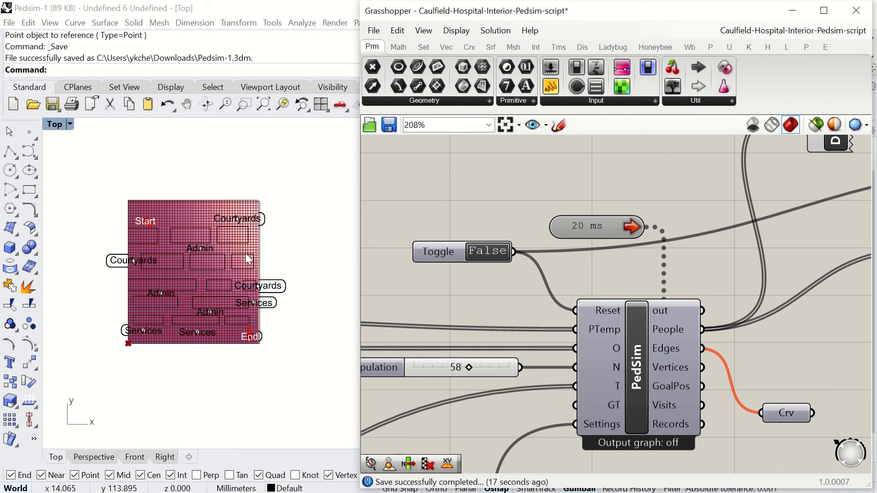
Step: Minimise the Grasshopper window and examine the running simulation's coloured grid over the floor plan in the Top view
click(792, 13)
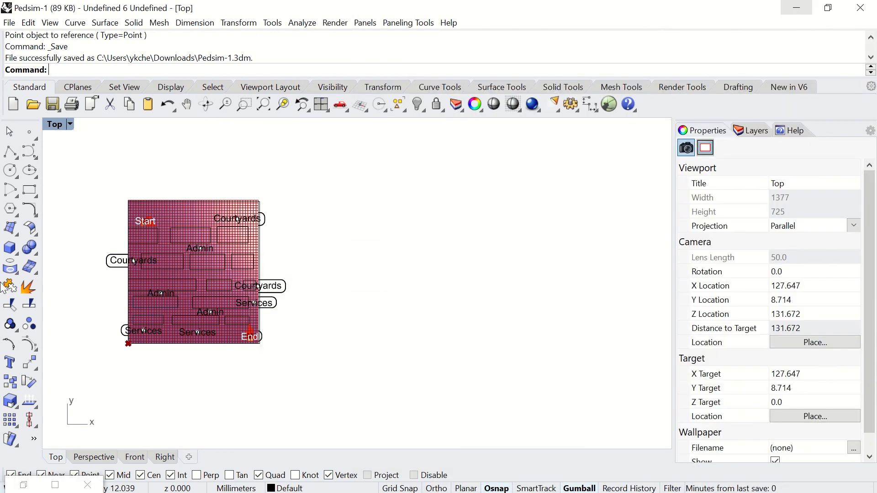
scroll(66, 291, up, 2)
scroll(63, 286, up, 2)
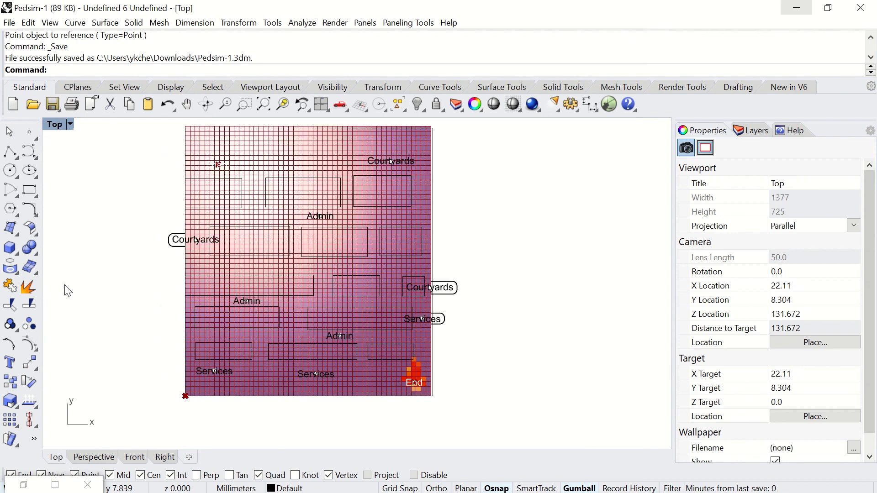
scroll(64, 286, down, 1)
right_drag(67, 298, 46, 324)
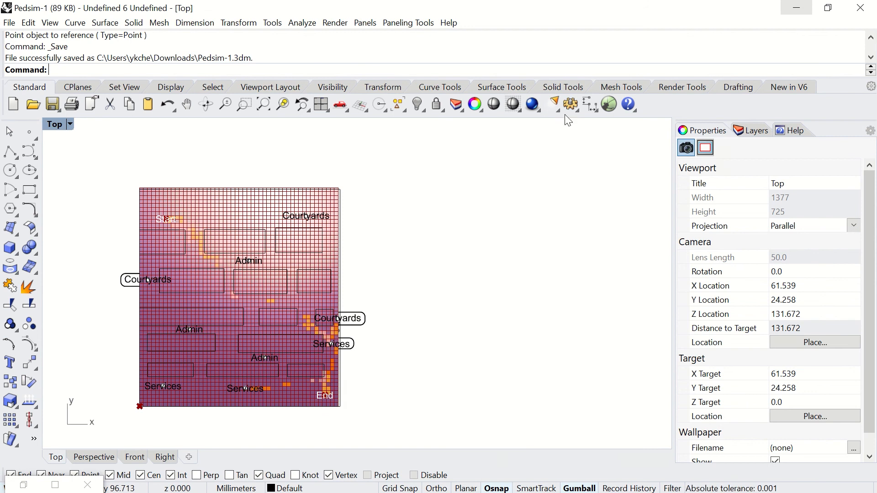
Step: Return to Grasshopper and bake the Custom Preview component's coloured mesh onto the Default layer
click(608, 103)
scroll(464, 250, down, 4)
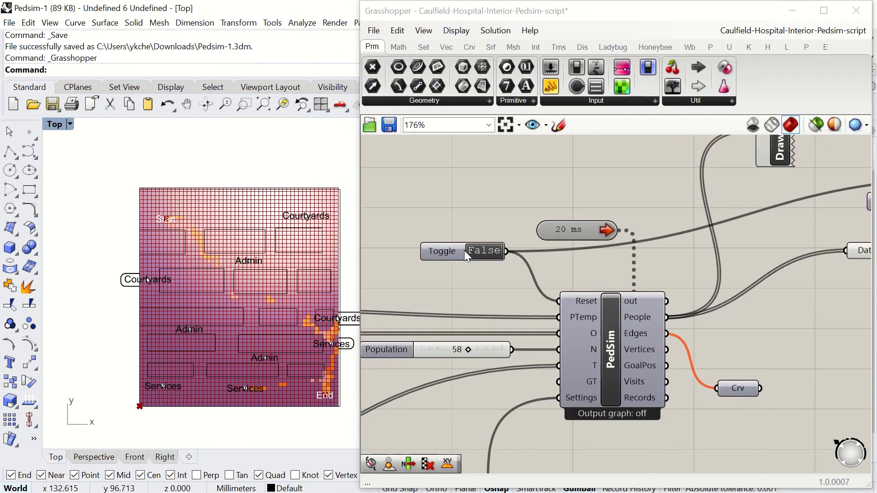
scroll(482, 269, down, 3)
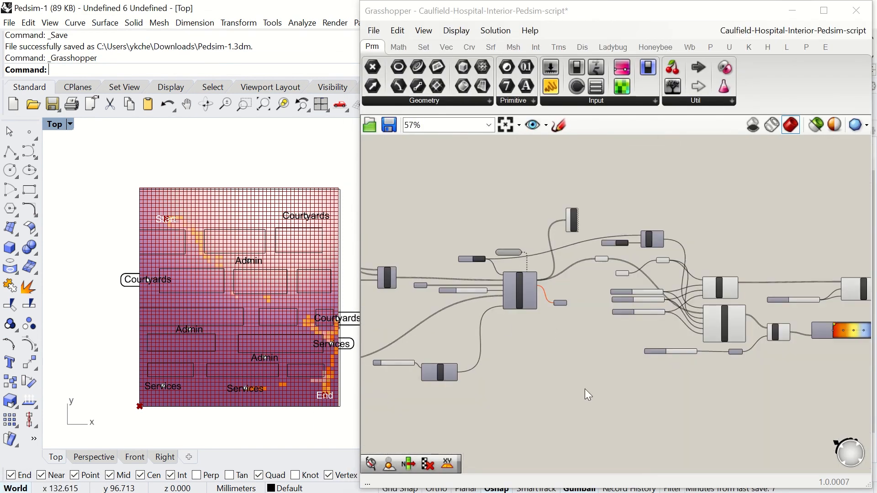
right_drag(585, 388, 510, 377)
right_drag(719, 380, 529, 365)
scroll(567, 290, up, 2)
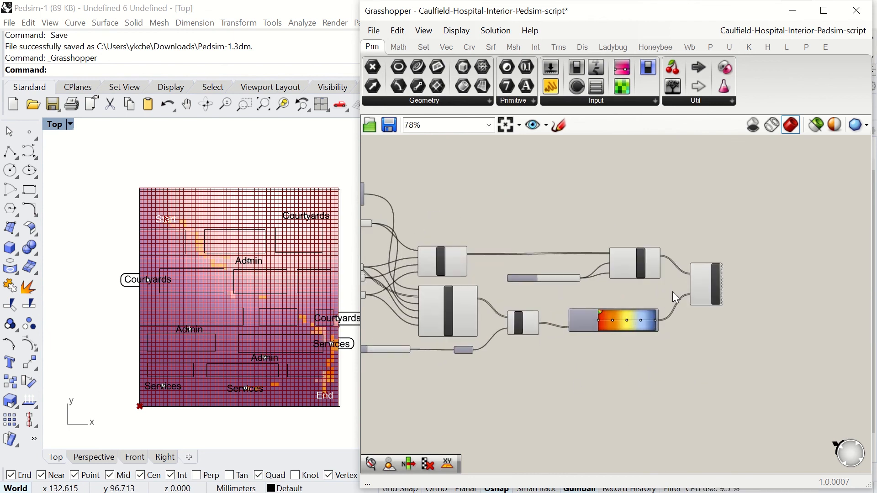
scroll(672, 291, up, 5)
right_click(758, 279)
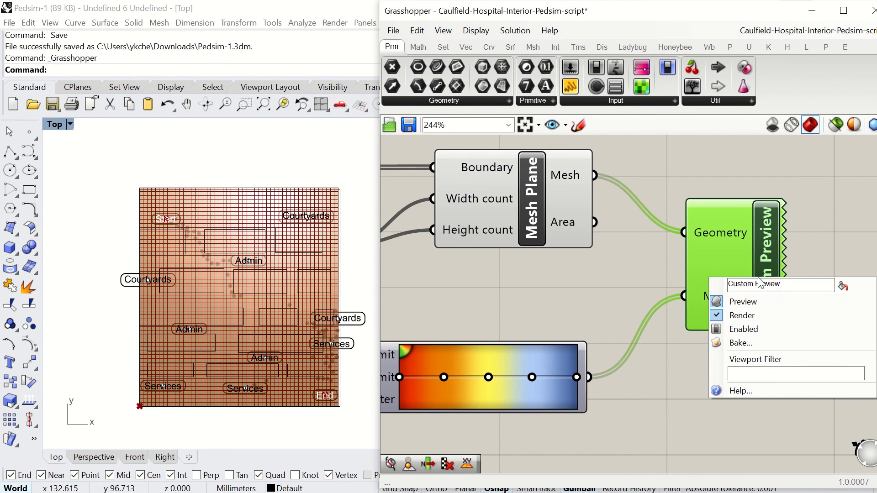
click(758, 343)
click(738, 240)
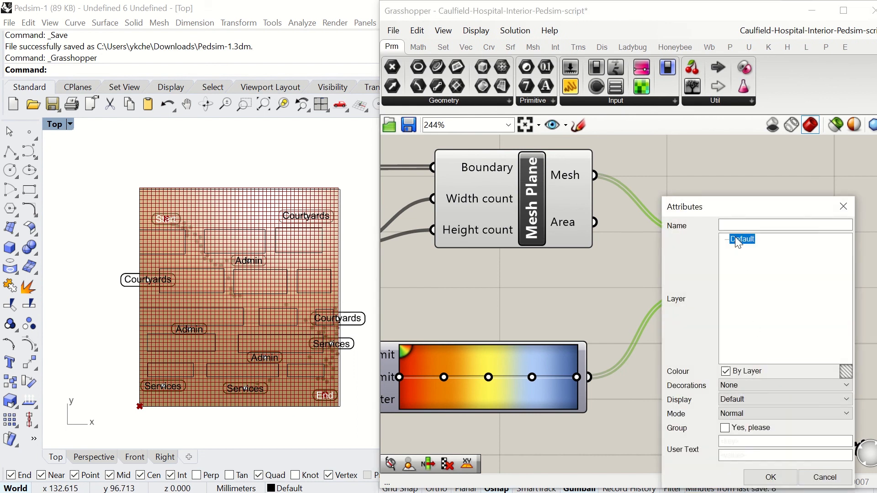
click(772, 476)
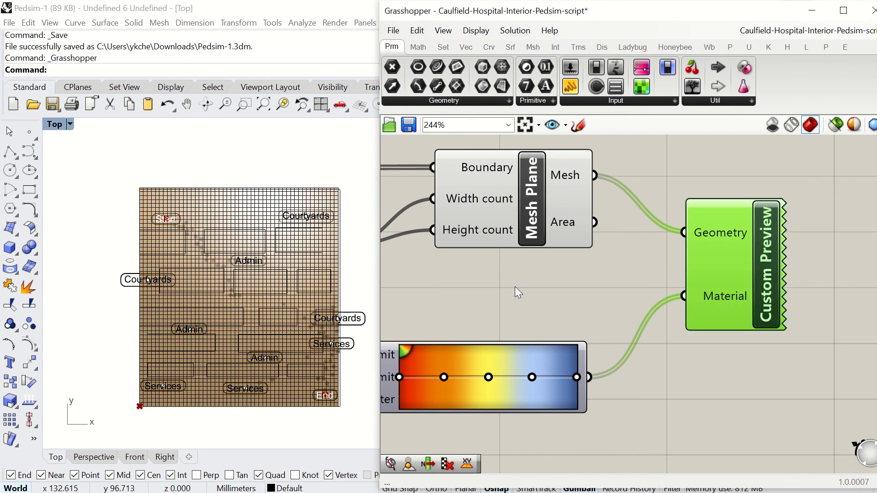
Step: Switch to Rhino and select all baked meshes with the SelMesh command
scroll(514, 287, down, 5)
right_drag(514, 287, 734, 290)
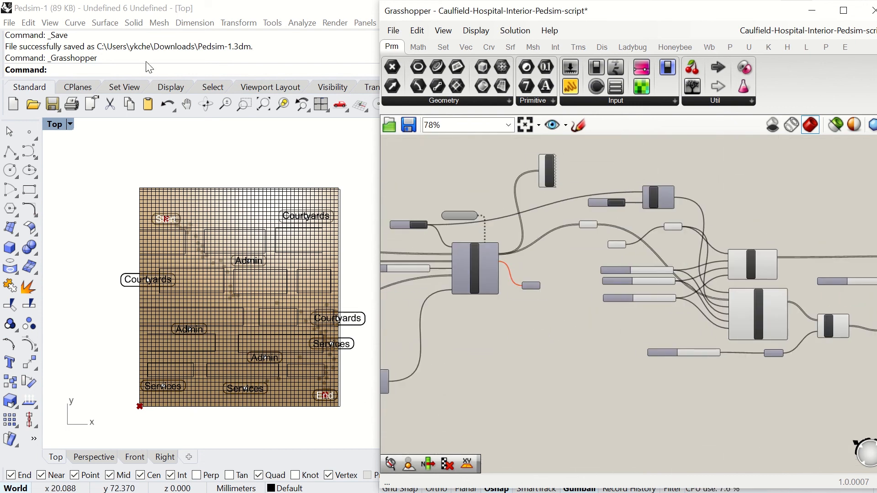
click(102, 68)
text(Se)
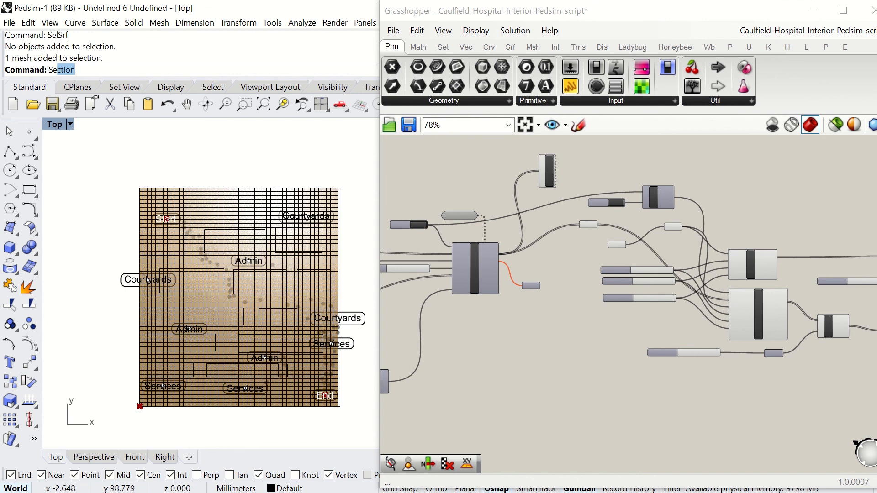
text(lMesh)
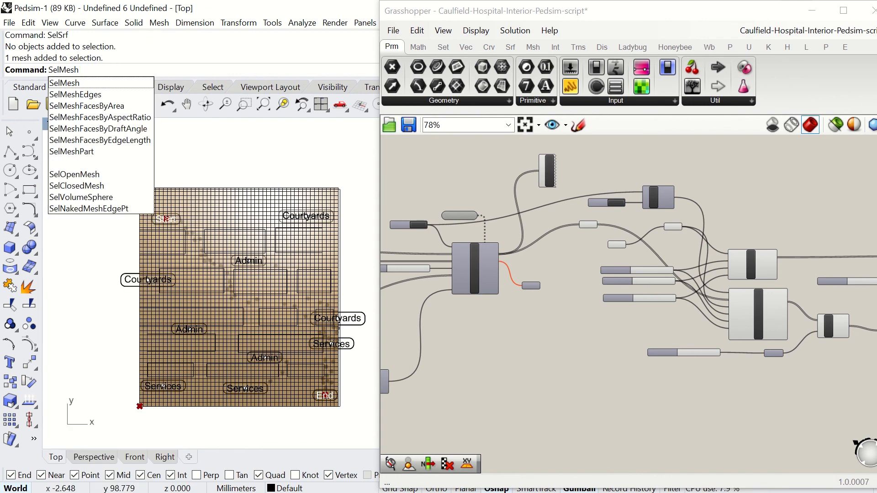
key(Return)
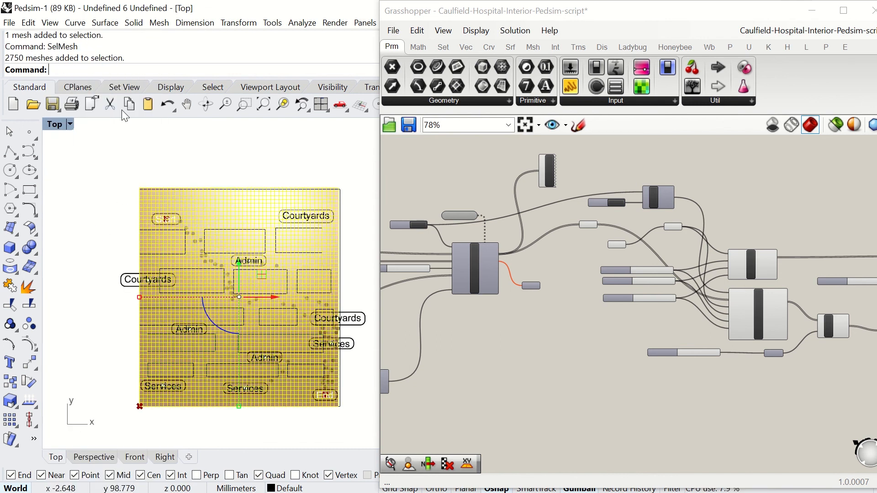
Step: Move the selected baked meshes along the X axis until they sit clear beside the original floor plan
scroll(134, 276, down, 1)
scroll(134, 278, down, 1)
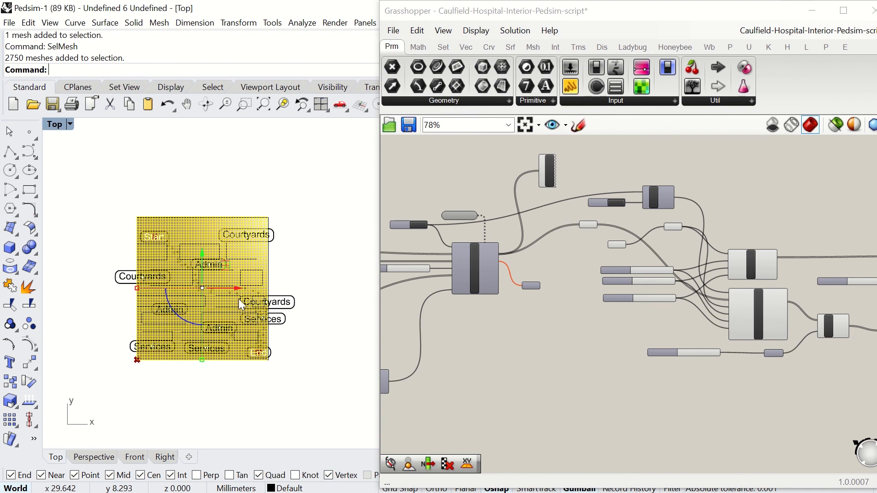
drag(241, 292, 364, 300)
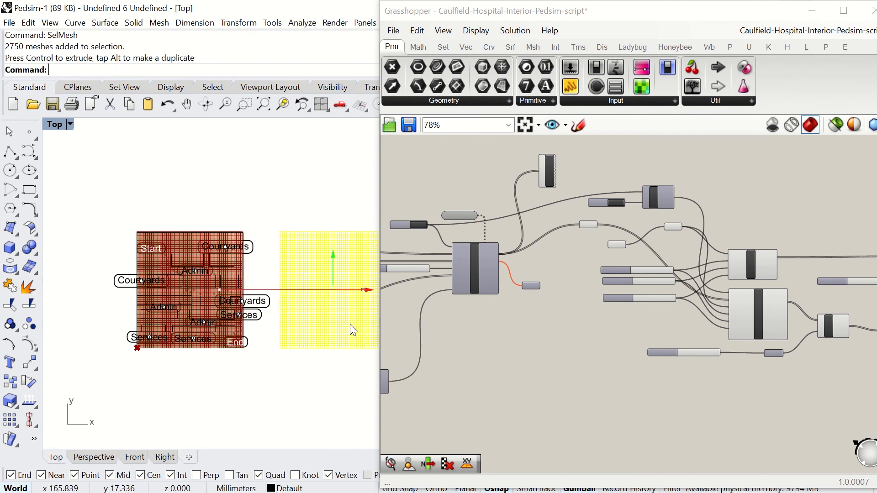
scroll(330, 303, up, 1)
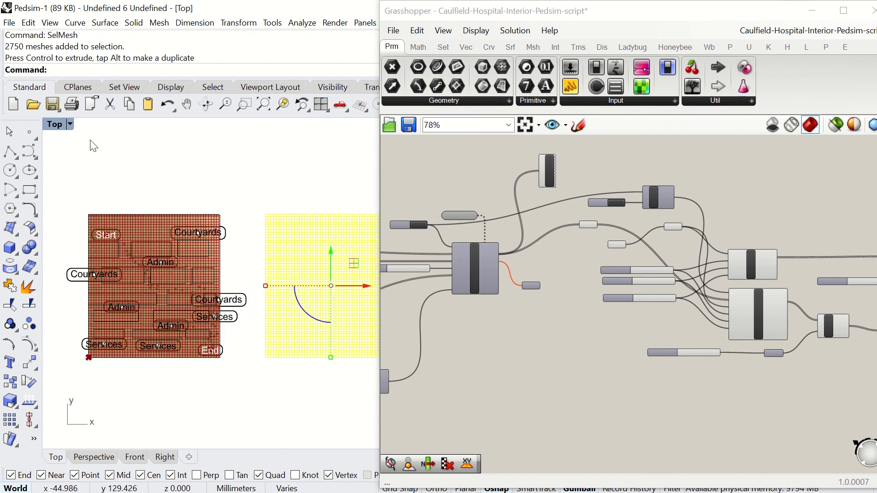
Step: Set the Top viewport's display mode to Rendered and deselect the baked meshes
click(70, 125)
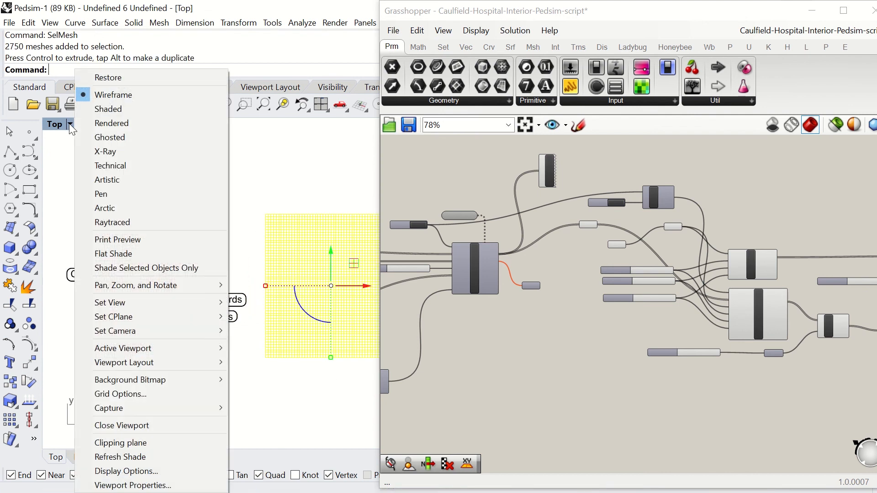
click(109, 124)
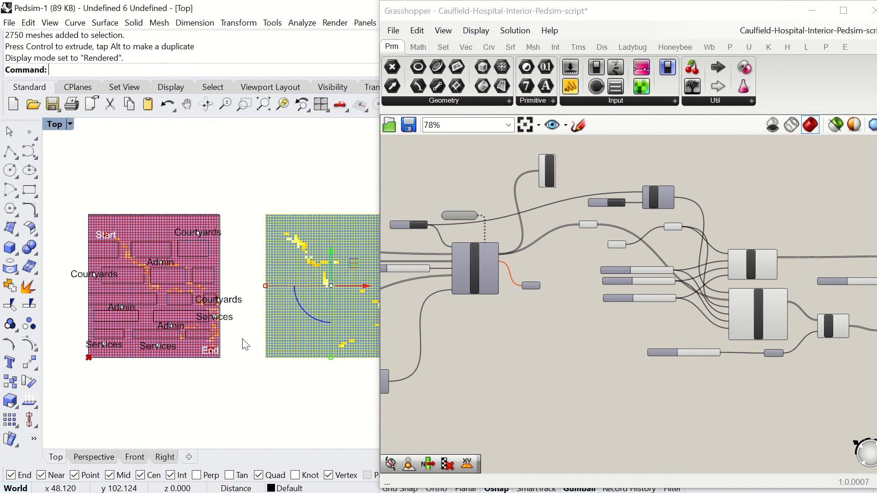
click(76, 345)
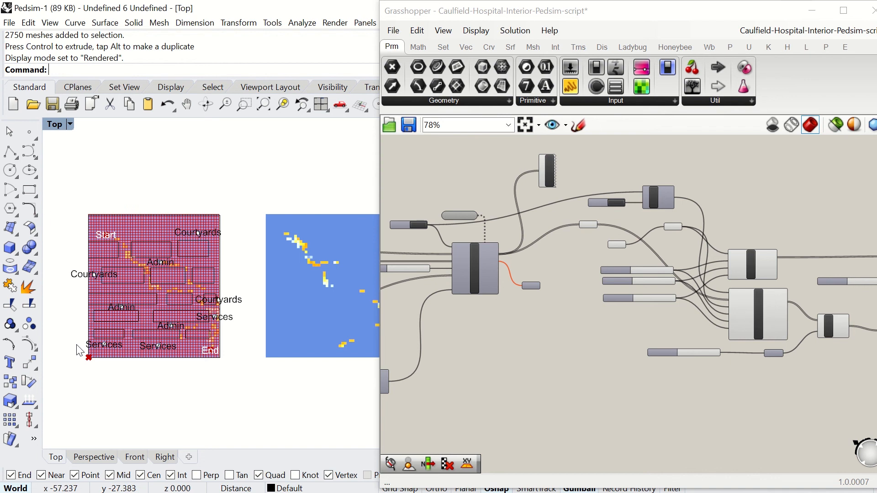
Step: Minimise the Grasshopper window and compare the live simulation grid with the baked coloured mesh beside it
scroll(78, 350, down, 2)
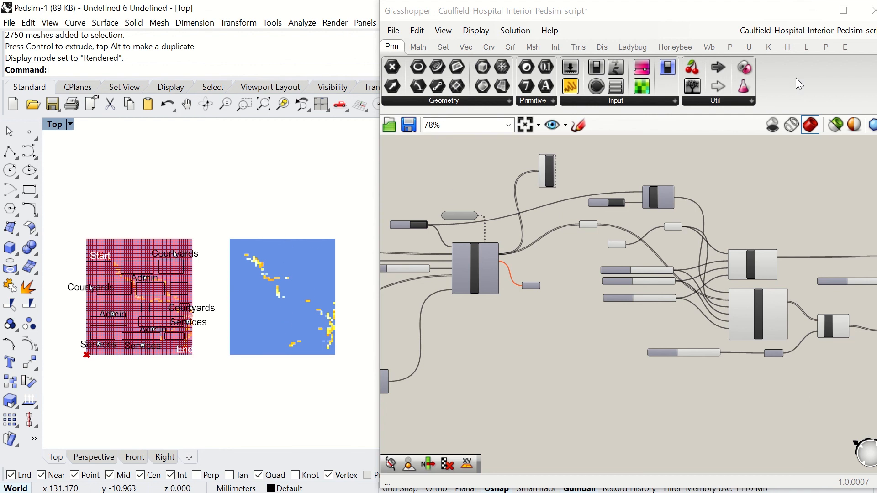
click(812, 11)
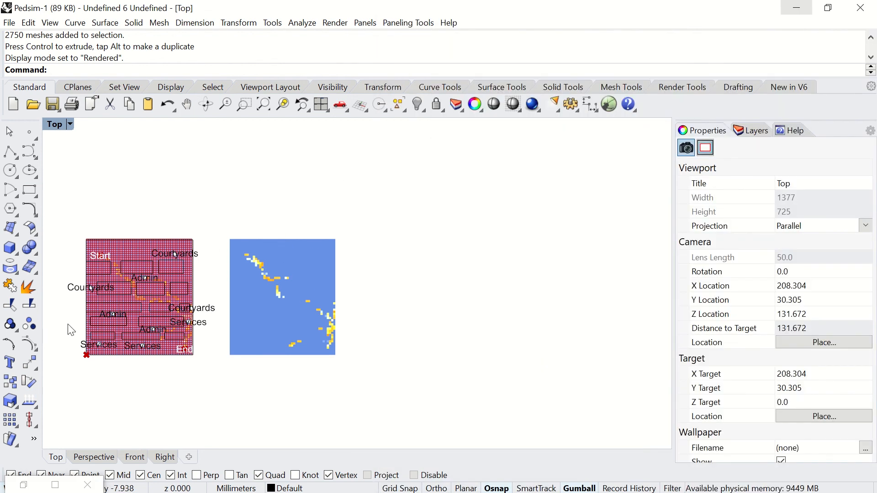
scroll(68, 324, up, 2)
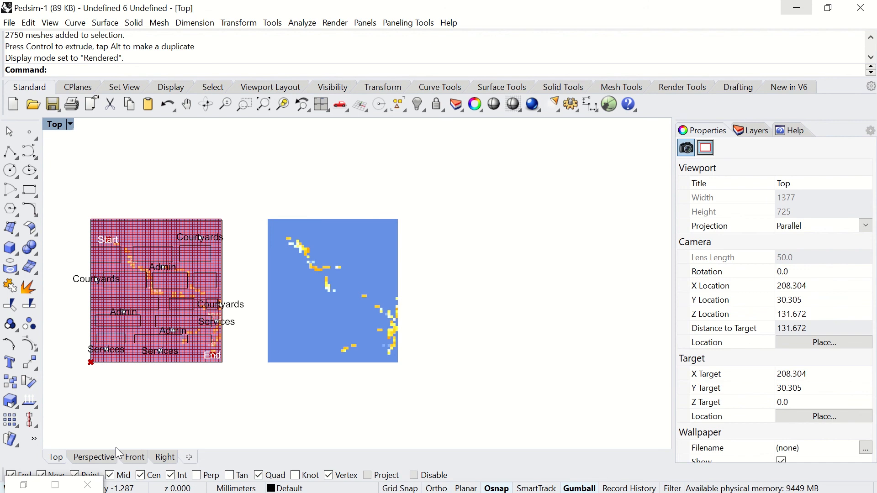
scroll(107, 313, up, 2)
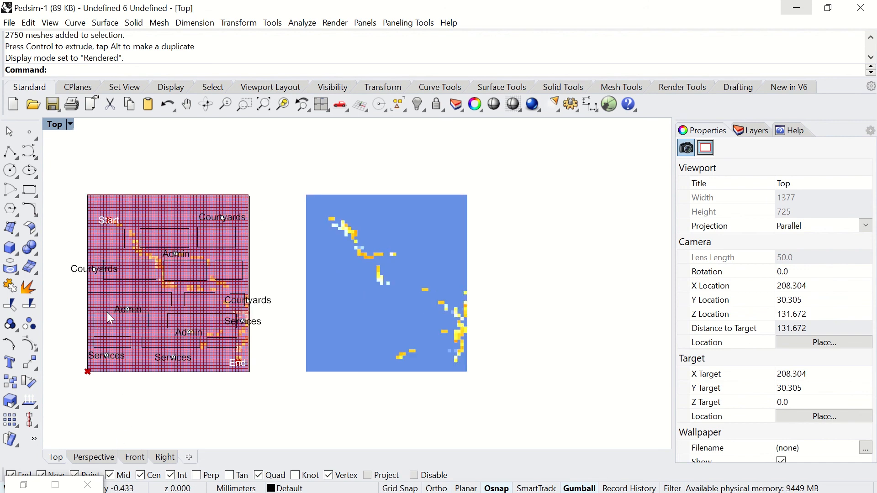
scroll(107, 314, up, 2)
scroll(107, 312, up, 2)
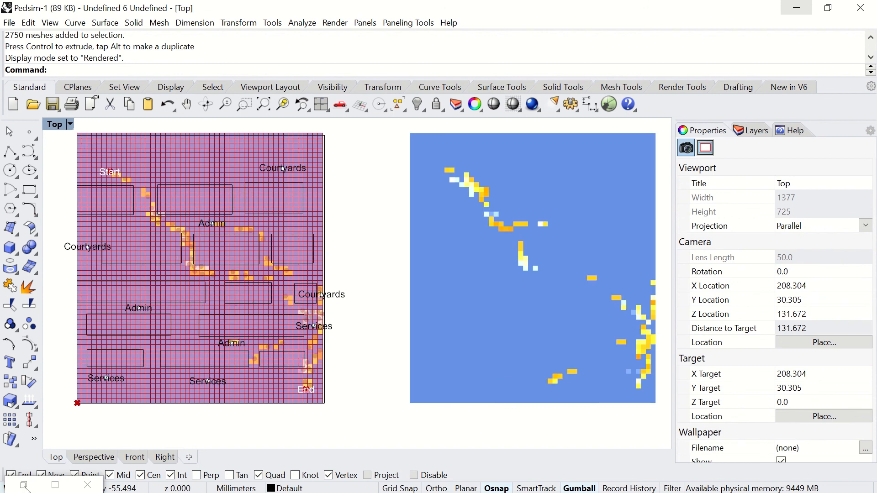
Step: Return to Grasshopper and examine the PedSim People output and the grid's number sliders up close
click(23, 486)
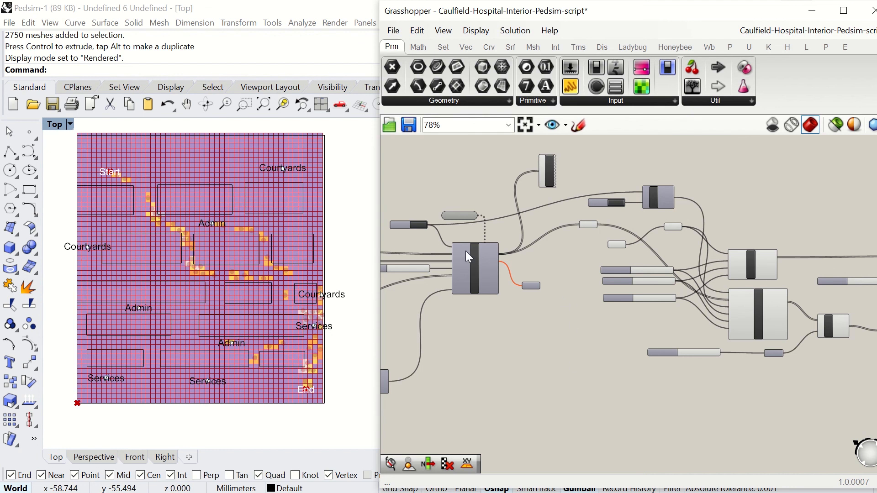
scroll(588, 262, up, 3)
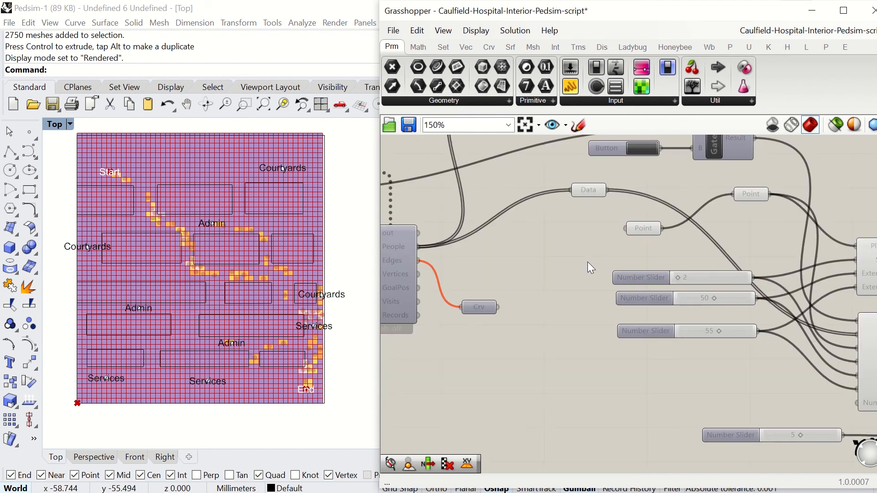